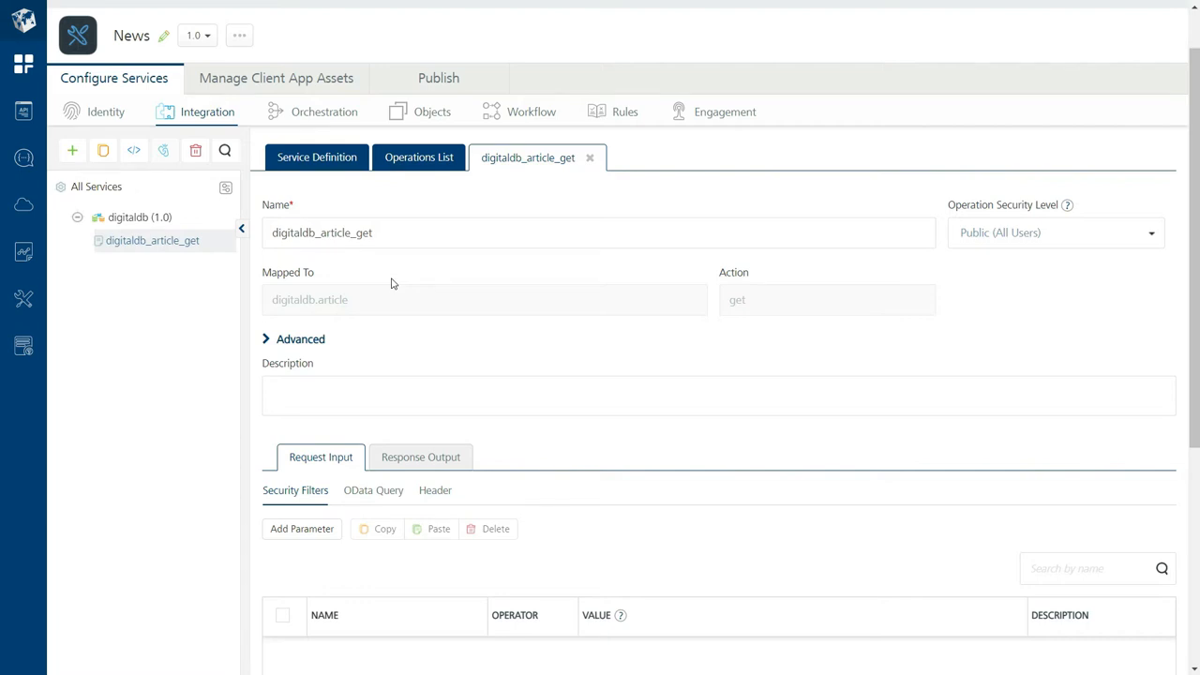
Start configuring a new object service with the Integration & Orchestration Services endpoint type
{"action": "left_click_drag", "start_coordinate": [320, 232], "coordinate": [247, 233]}
{"action": "left_click", "coordinate": [476, 300]}
{"action": "left_click", "coordinate": [428, 114]}
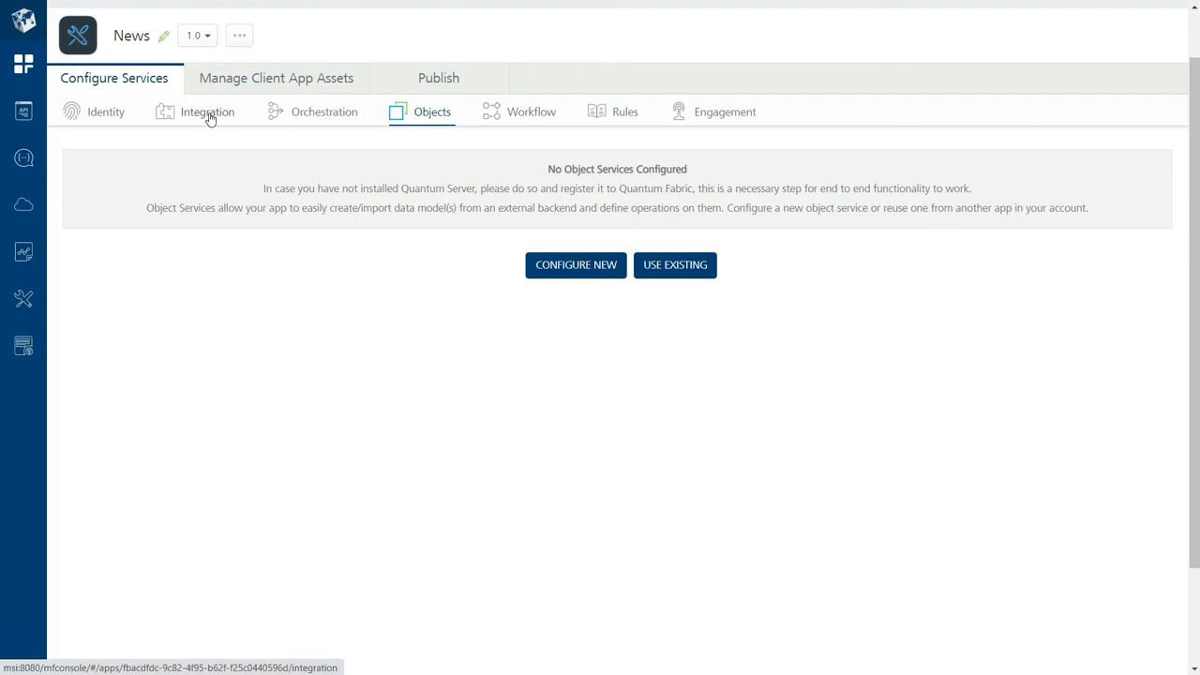
{"action": "left_click", "coordinate": [592, 270]}
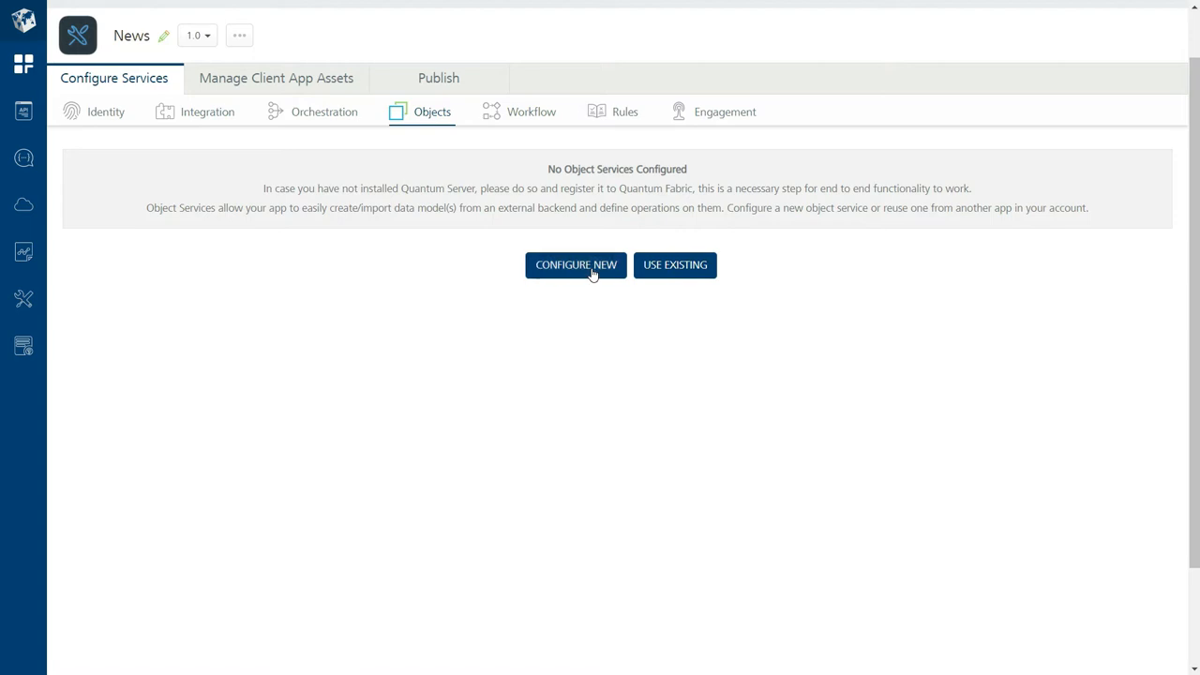
{"action": "left_click", "coordinate": [499, 235]}
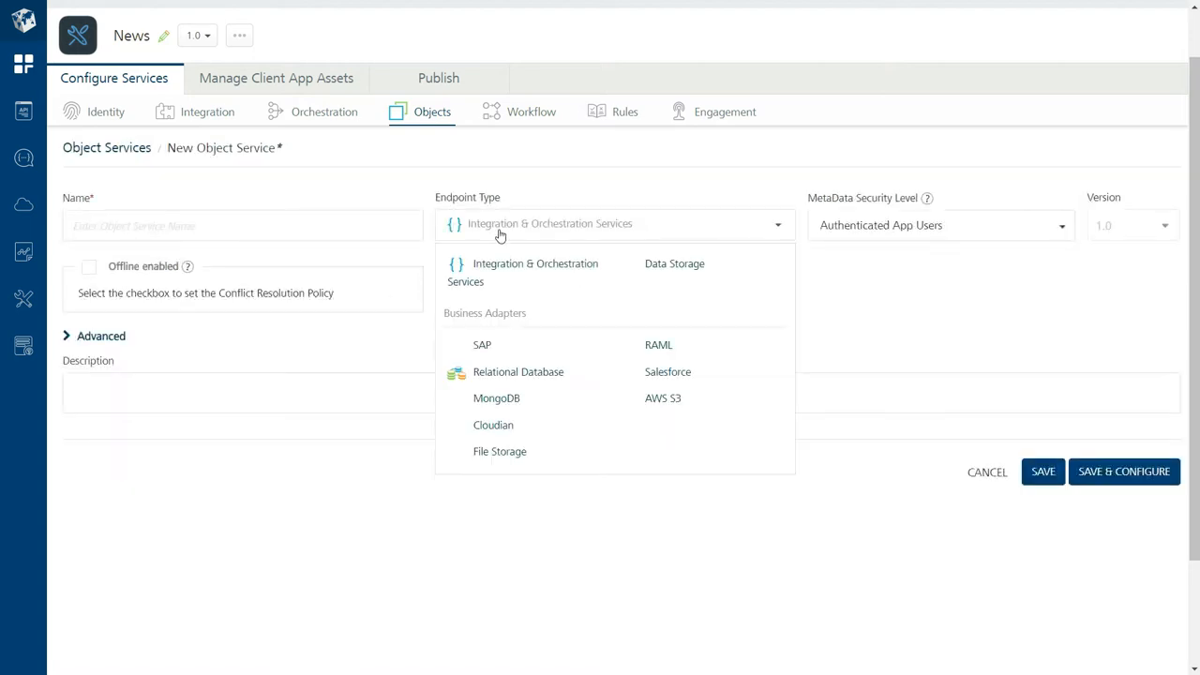
{"action": "left_click", "coordinate": [498, 268]}
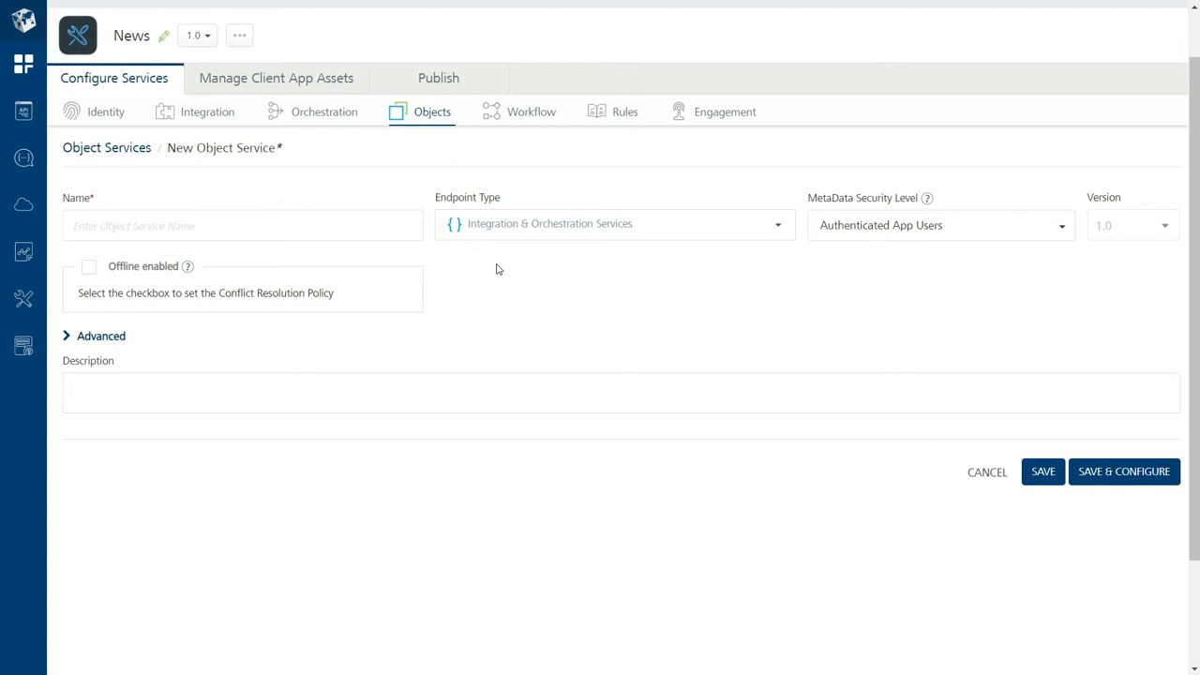
Name the new object service DigitalObjects
{"action": "left_click", "coordinate": [362, 231]}
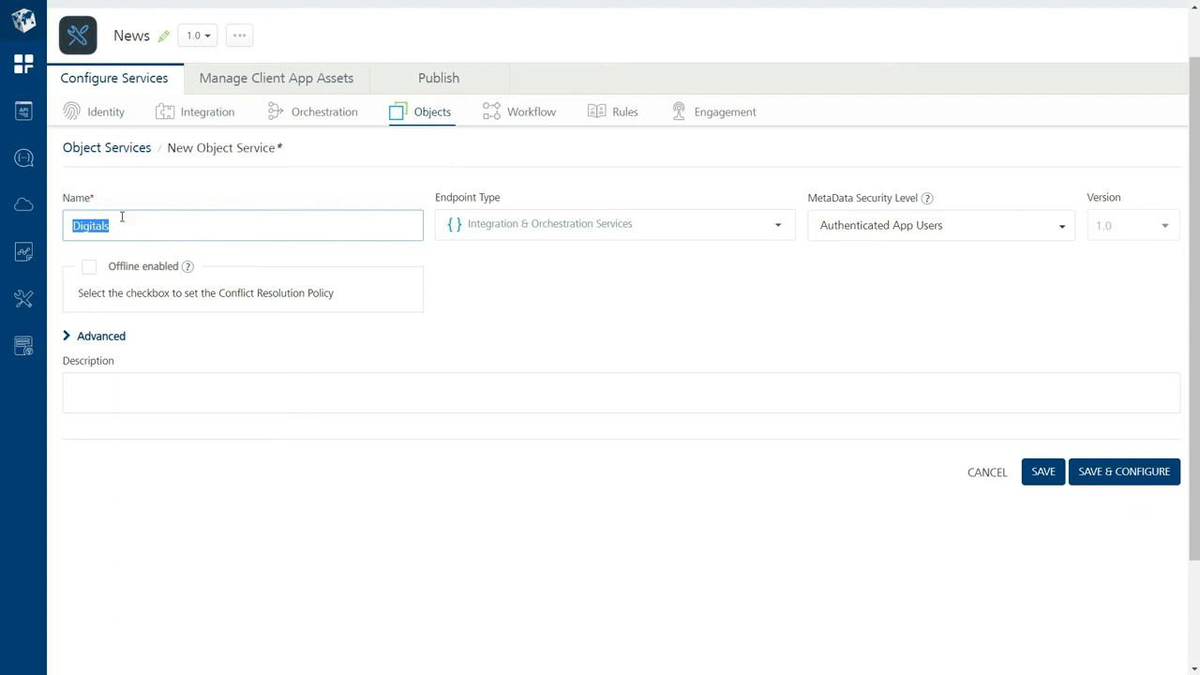
{"action": "left_click", "coordinate": [125, 219]}
{"action": "key", "text": "BackSpace"}
{"action": "type", "text": "Objects"}
Set the metadata security level to Public (All Users), and save the object service to continue to its configuration
{"action": "left_click", "coordinate": [853, 234]}
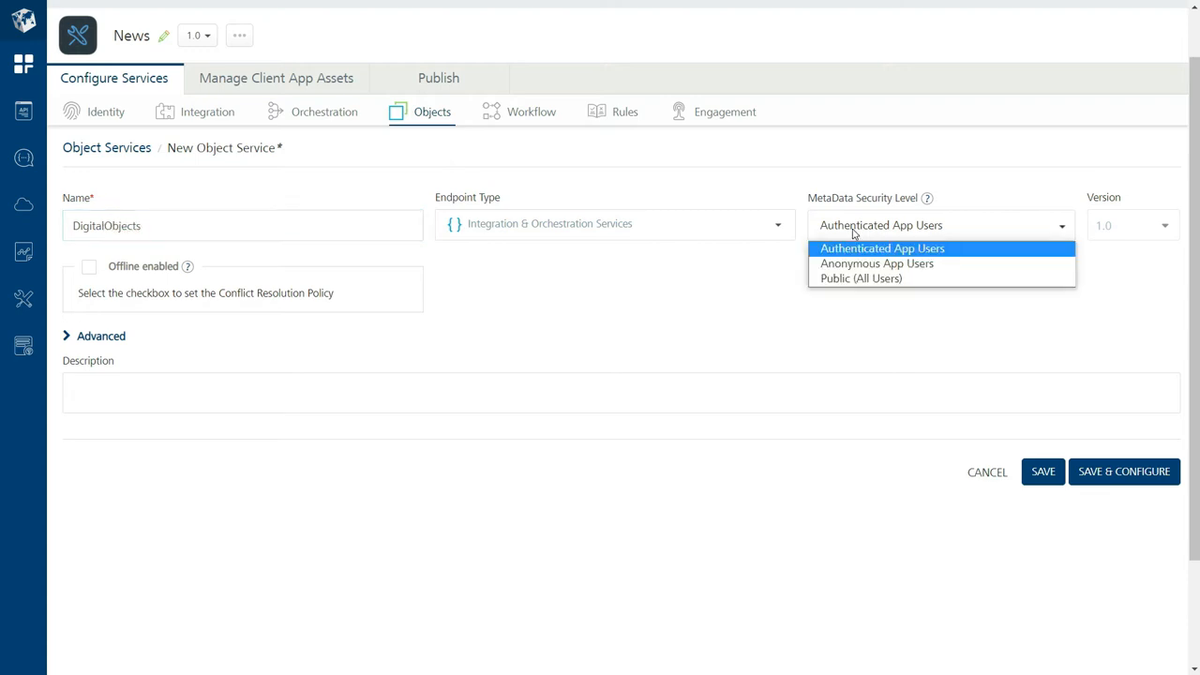
{"action": "left_click", "coordinate": [876, 281]}
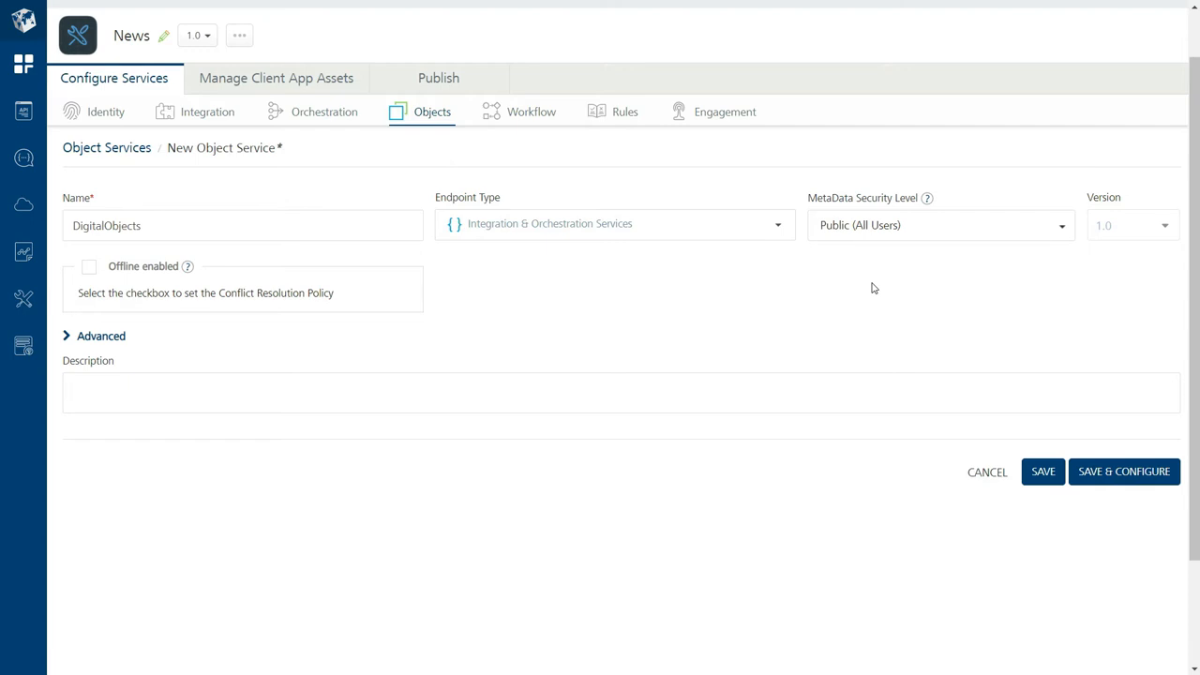
{"action": "left_click", "coordinate": [890, 227]}
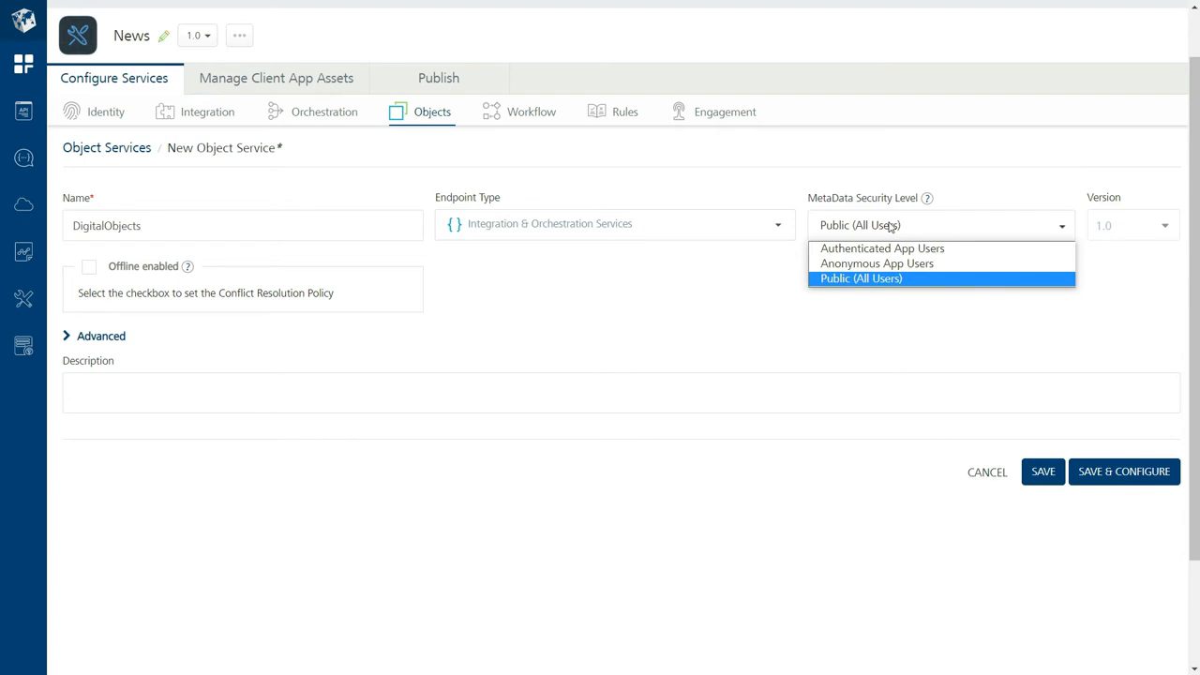
{"action": "left_click", "coordinate": [736, 292]}
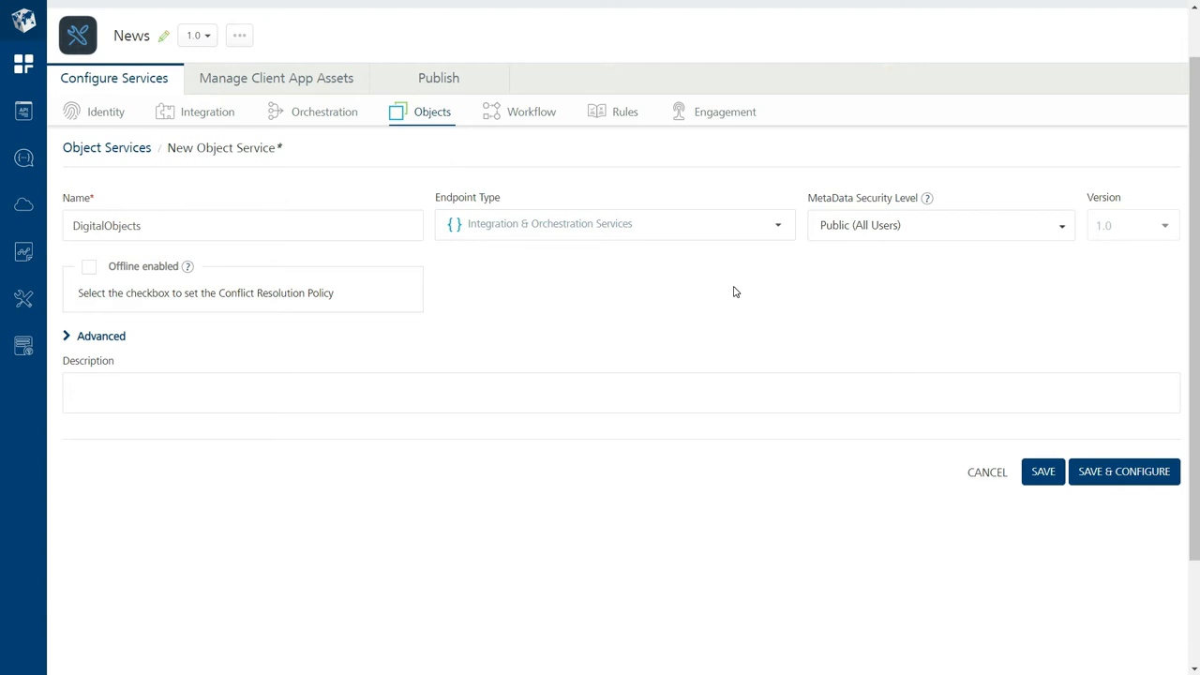
{"action": "left_click", "coordinate": [1123, 474]}
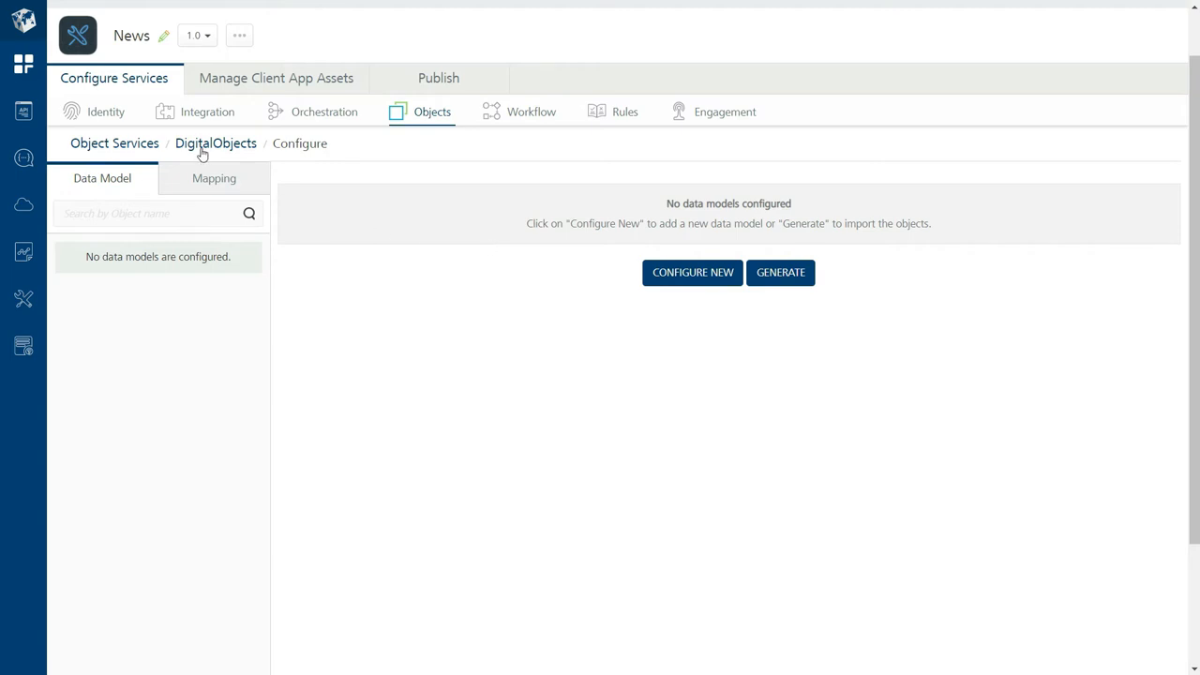
Start generating a data model from existing services and add an object named article
{"action": "mouse_move", "coordinate": [74, 179]}
{"action": "left_mouse_down"}
{"action": "mouse_move", "coordinate": [140, 185]}
{"action": "mouse_move", "coordinate": [71, 185]}
{"action": "left_mouse_up"}
{"action": "left_click", "coordinate": [690, 346]}
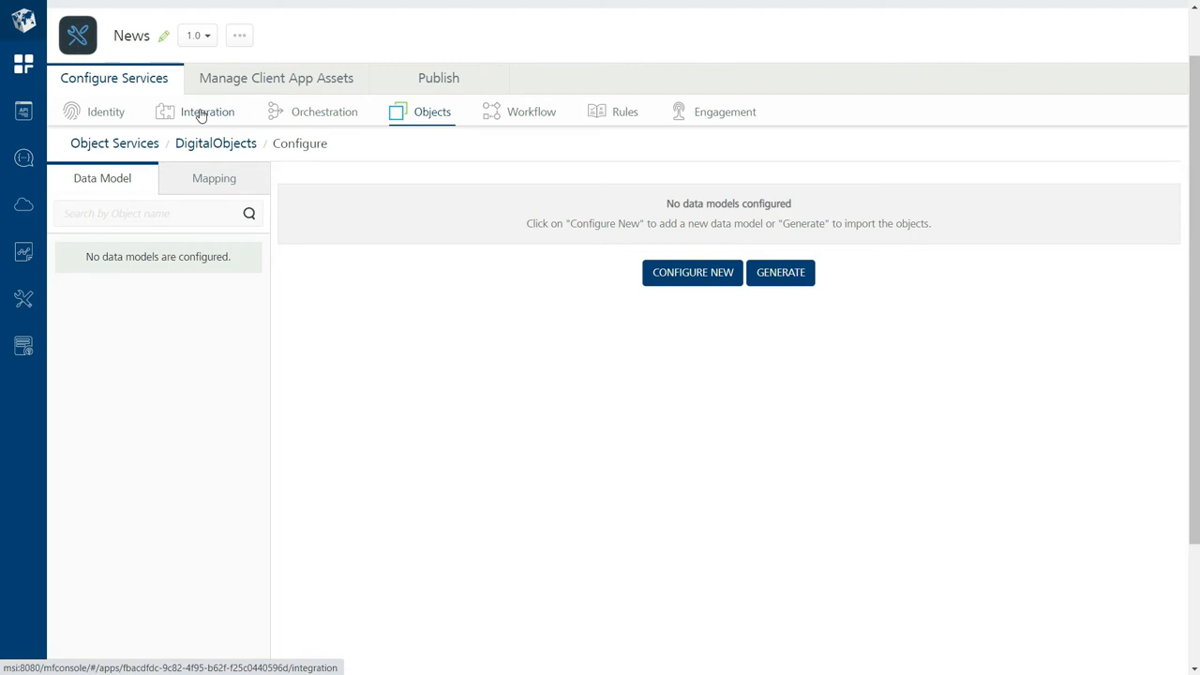
{"action": "left_click", "coordinate": [773, 278]}
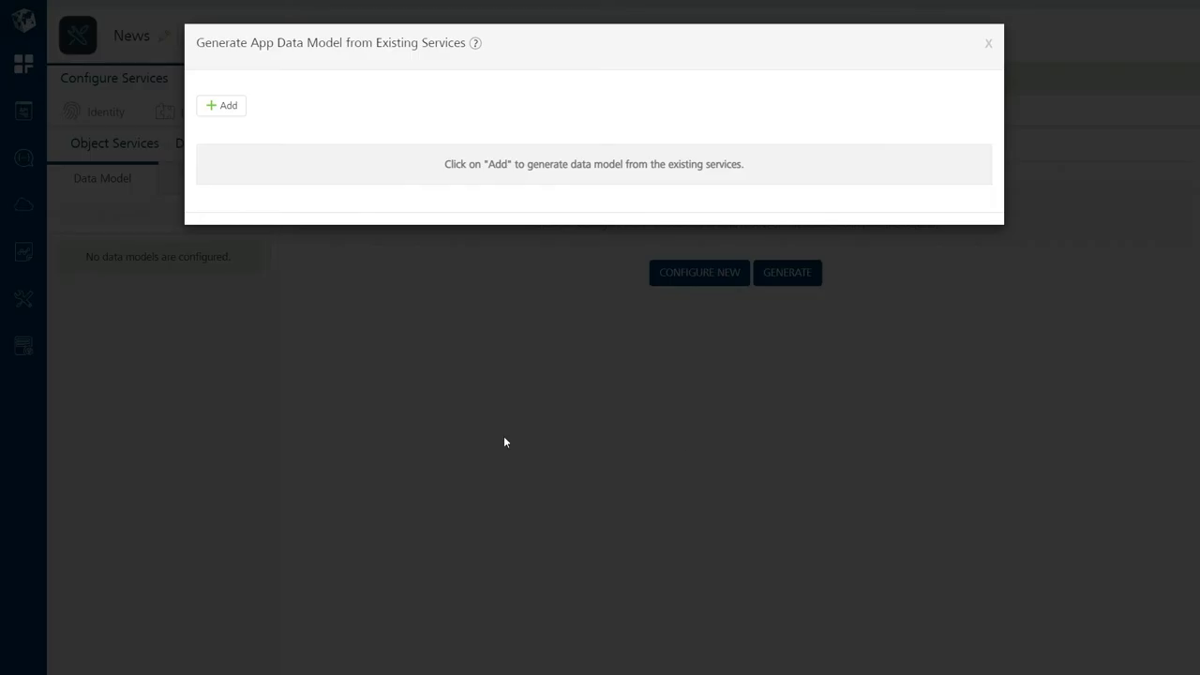
{"action": "left_click", "coordinate": [223, 106]}
{"action": "left_click", "coordinate": [288, 207]}
{"action": "type", "text": "article"}
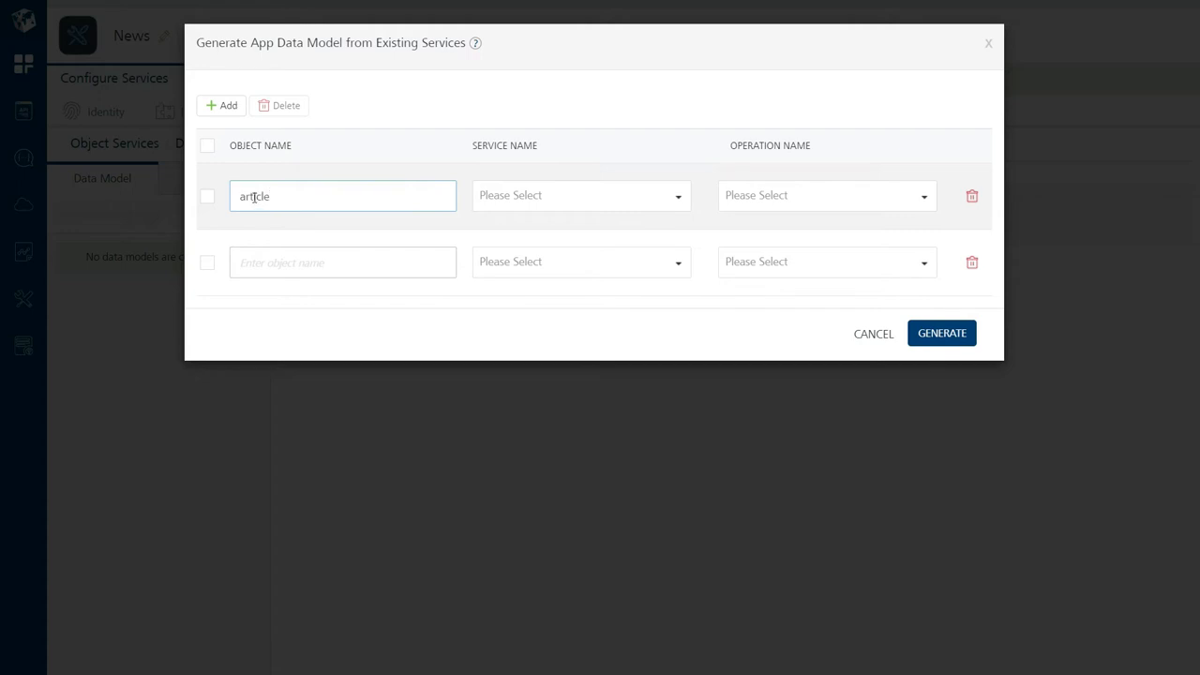
{"action": "key", "text": "ctrl+a"}
Assign the digitaldb (1.0) service and the digitaldb_article_get operation to the article object, and generate the data model
{"action": "left_click", "coordinate": [566, 195]}
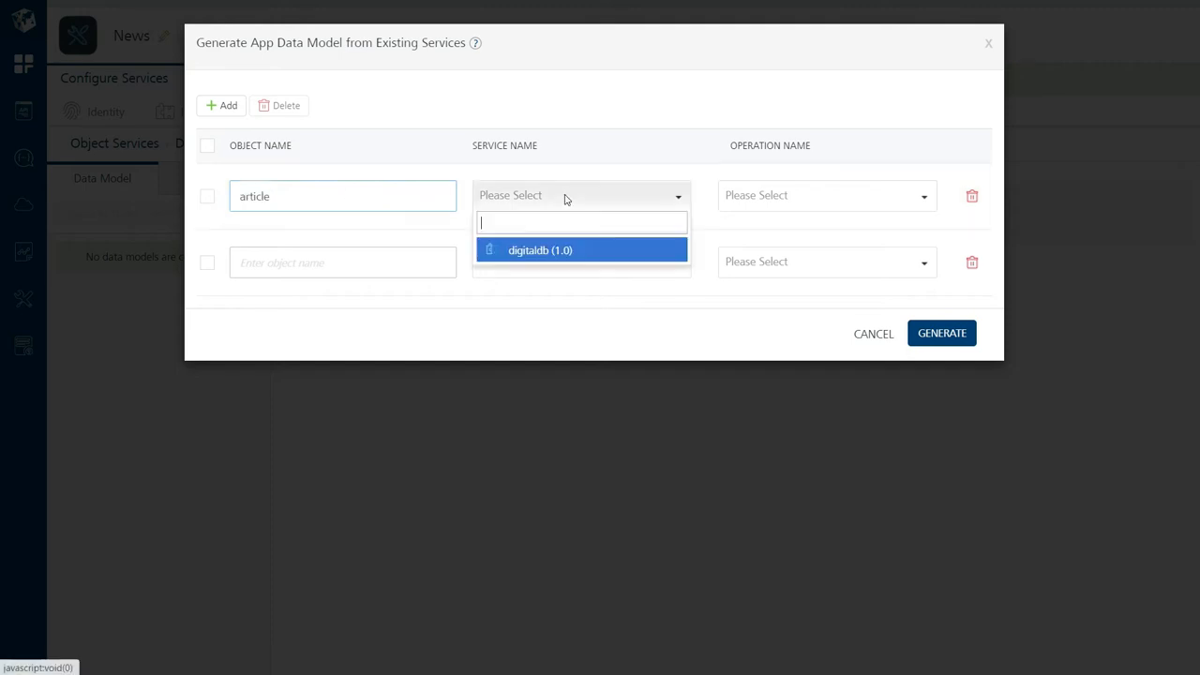
{"action": "left_click", "coordinate": [543, 251]}
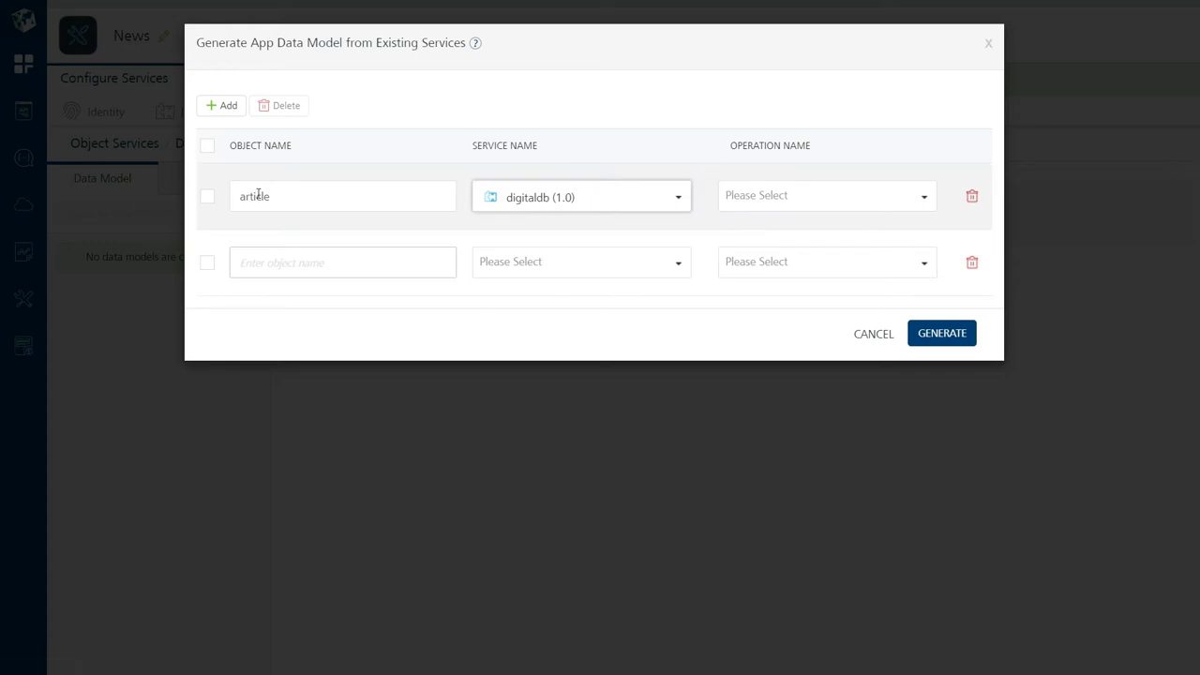
{"action": "left_click", "coordinate": [818, 196]}
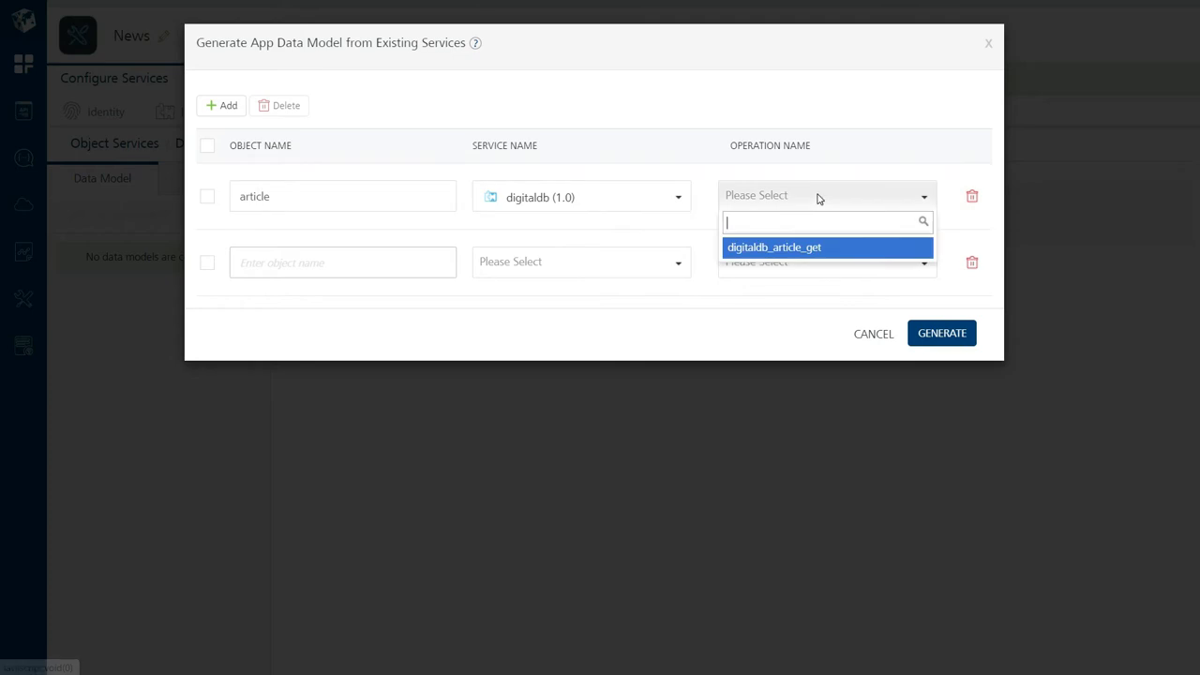
{"action": "left_click", "coordinate": [800, 249]}
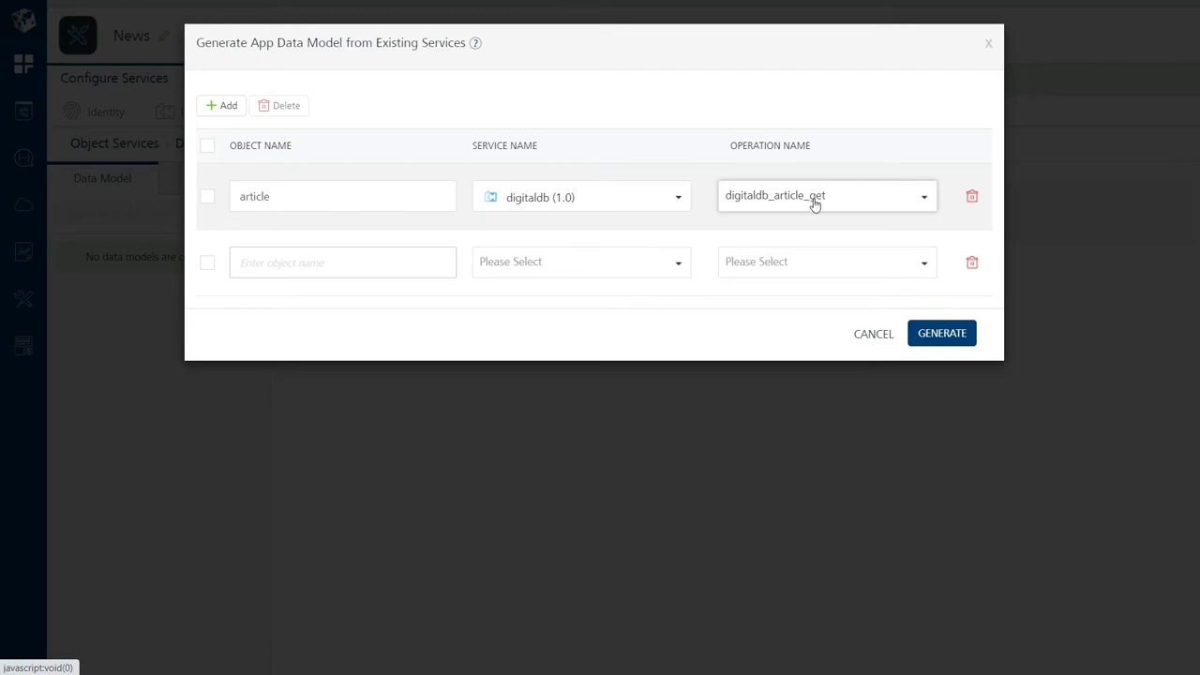
{"action": "double_click", "coordinate": [287, 208]}
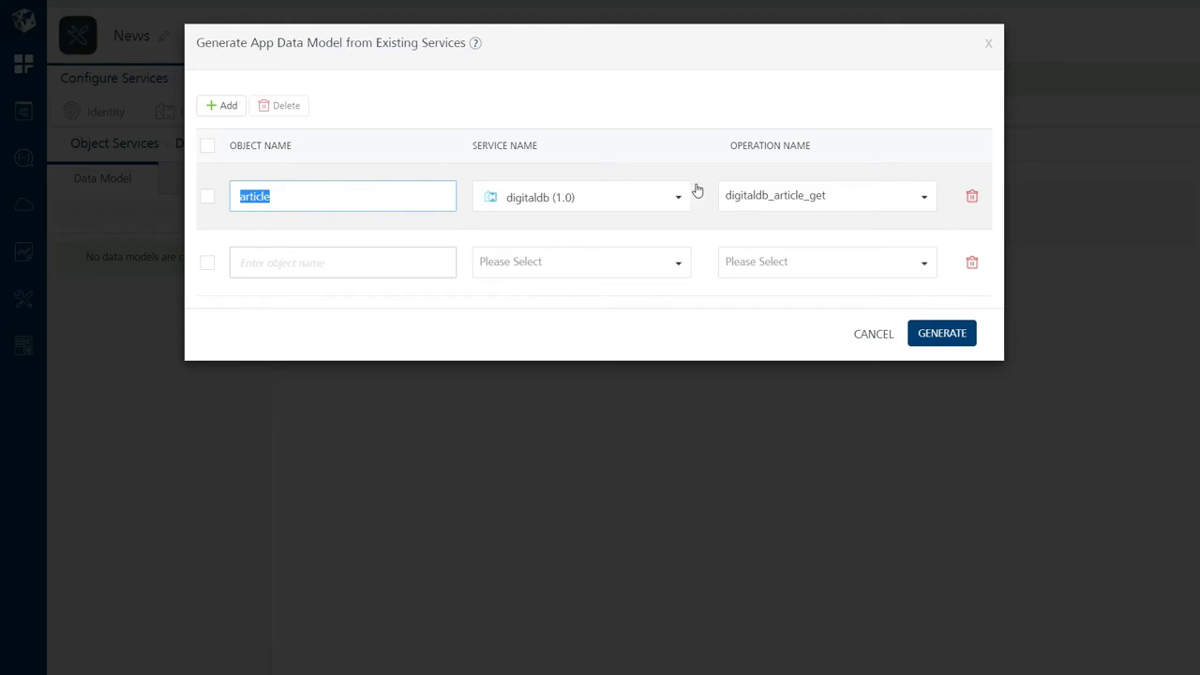
{"action": "left_click", "coordinate": [941, 334]}
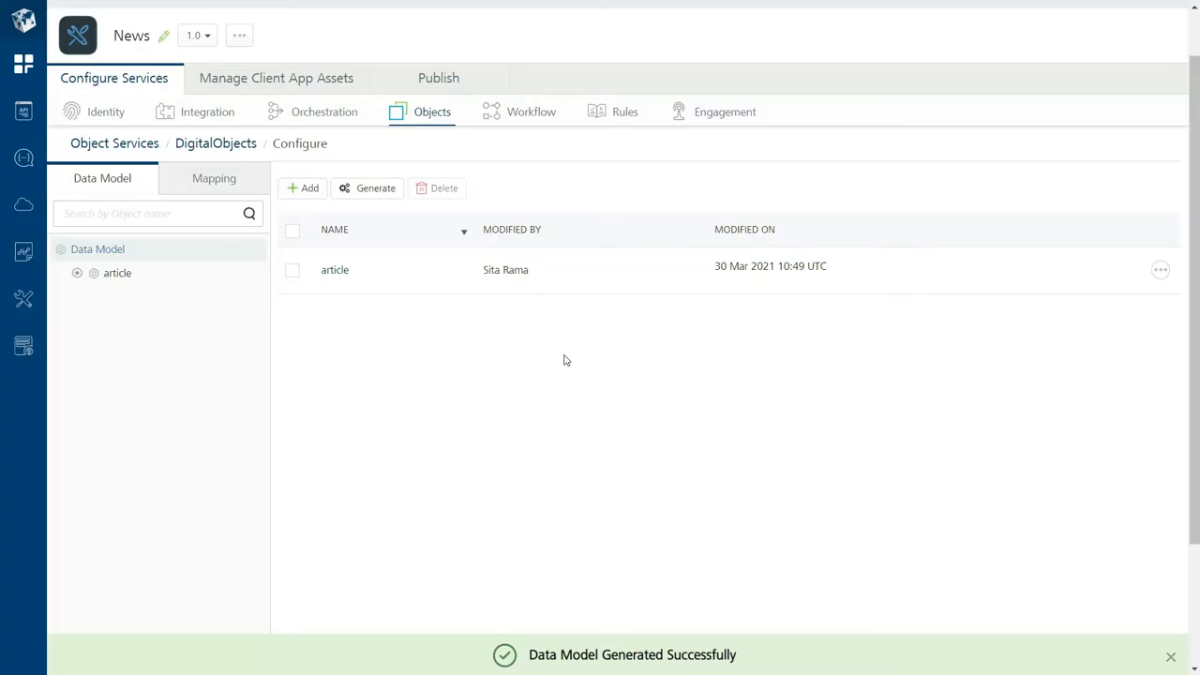
Open the fields of the article object in the data model and try to save them without a primary key
{"action": "left_click", "coordinate": [118, 279]}
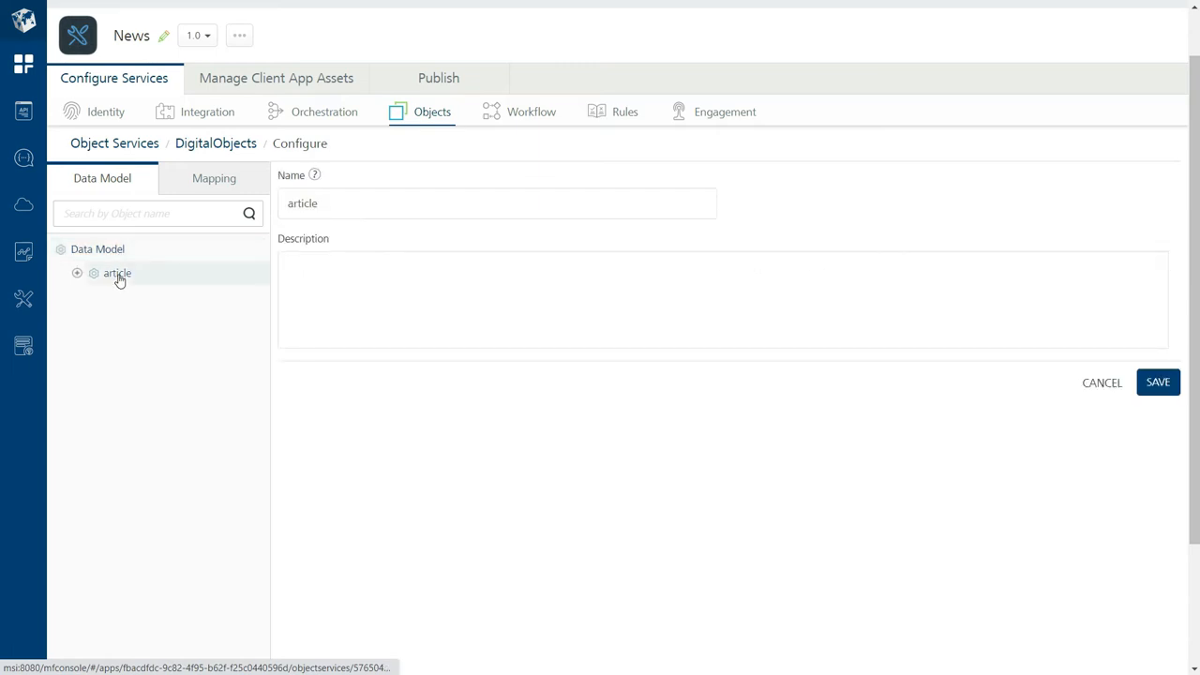
{"action": "left_click", "coordinate": [79, 276]}
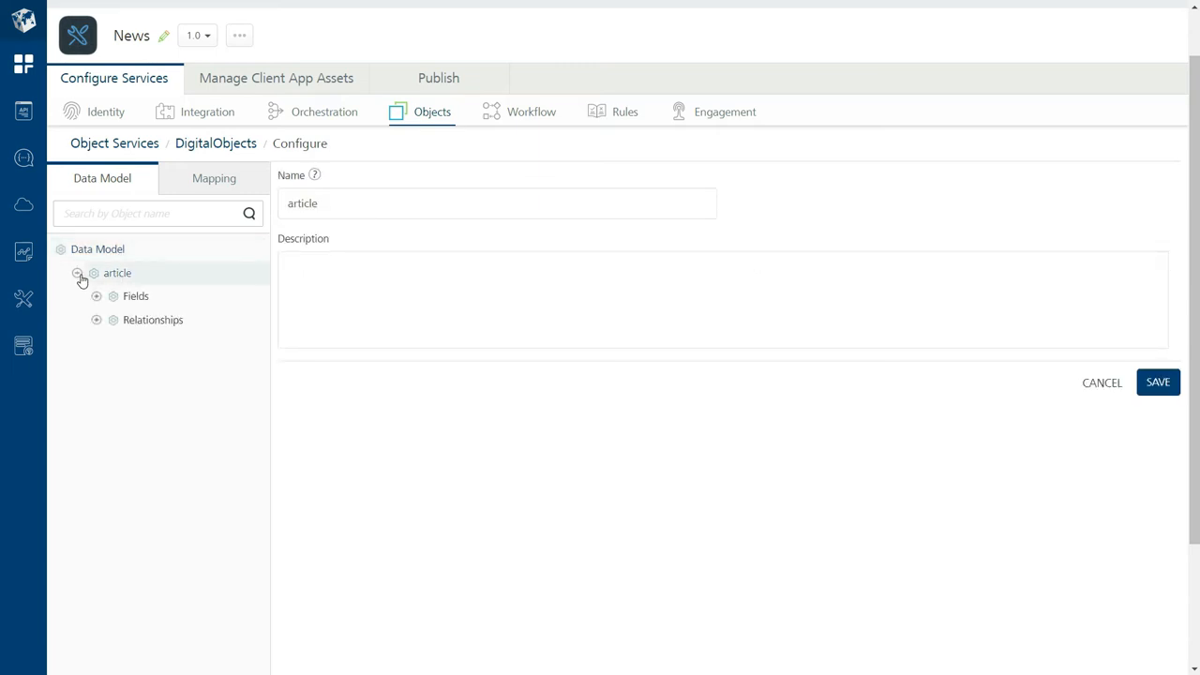
{"action": "left_click", "coordinate": [132, 302]}
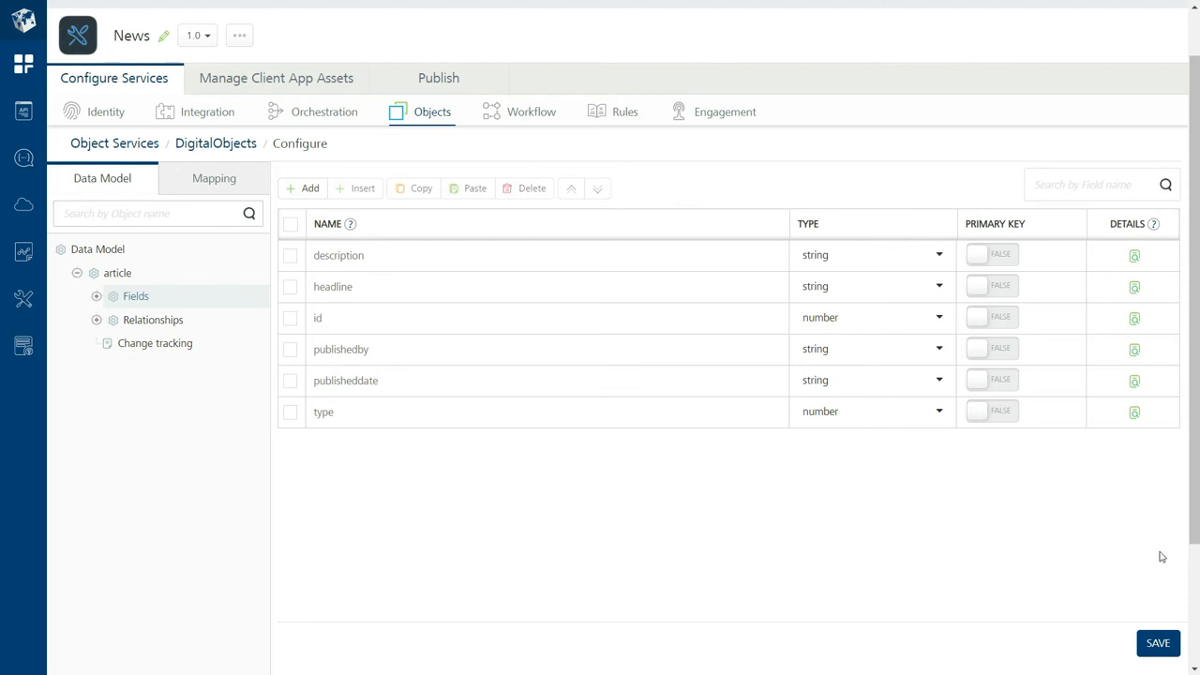
{"action": "left_click", "coordinate": [1159, 644]}
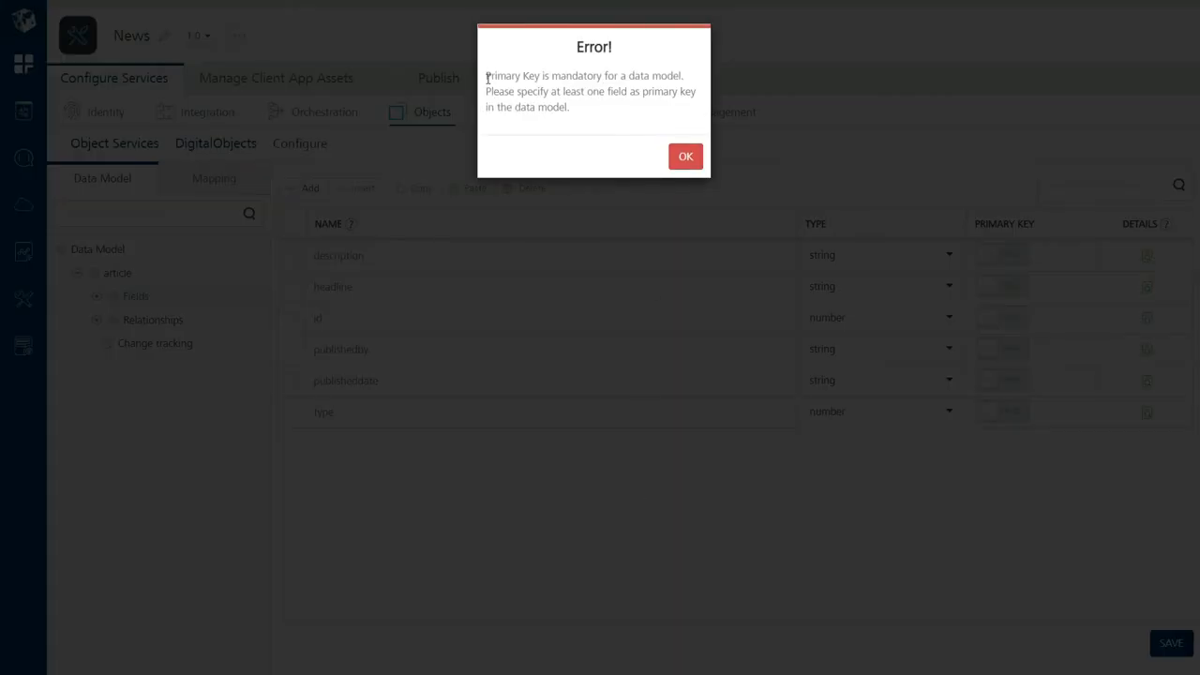
{"action": "left_click_drag", "start_coordinate": [488, 79], "coordinate": [574, 122]}
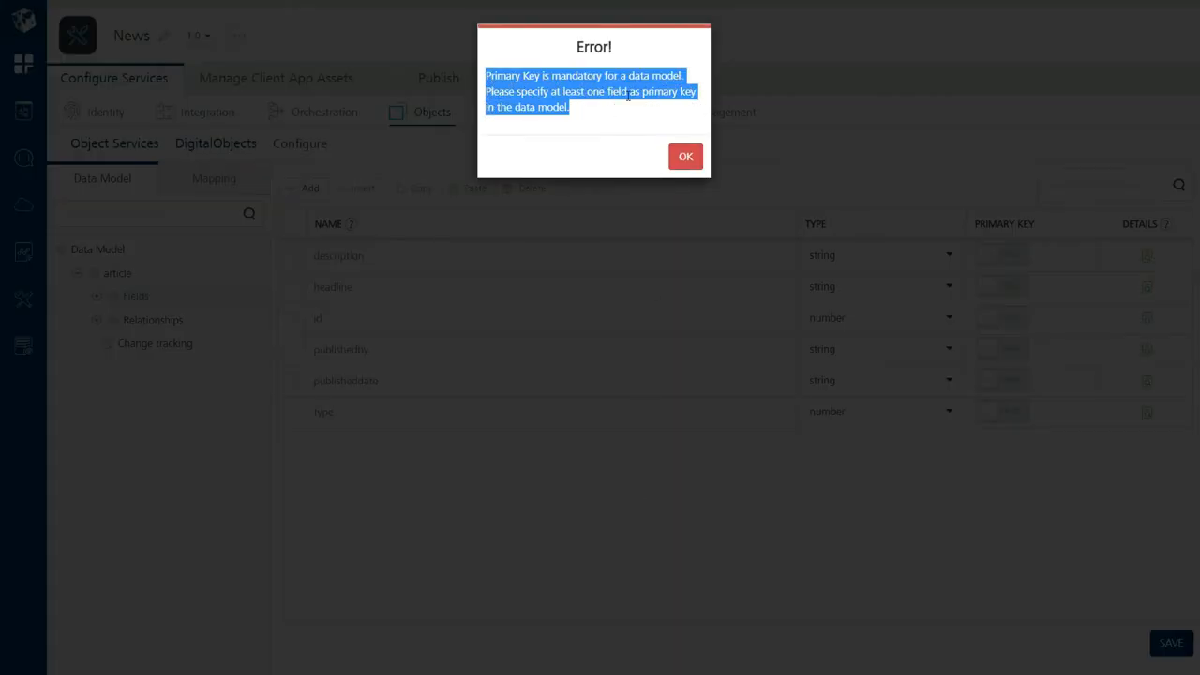
{"action": "left_click", "coordinate": [685, 156]}
Make the id field the primary key of the article object and save the fields
{"action": "left_click", "coordinate": [324, 319]}
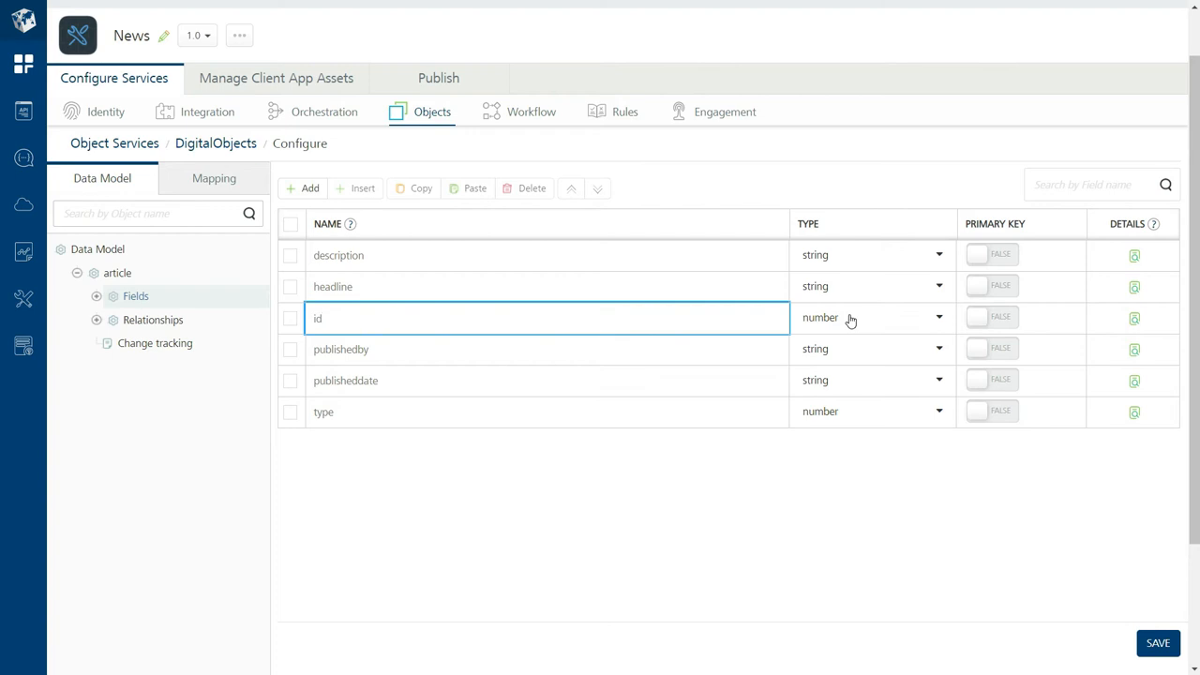
{"action": "left_click", "coordinate": [1012, 319]}
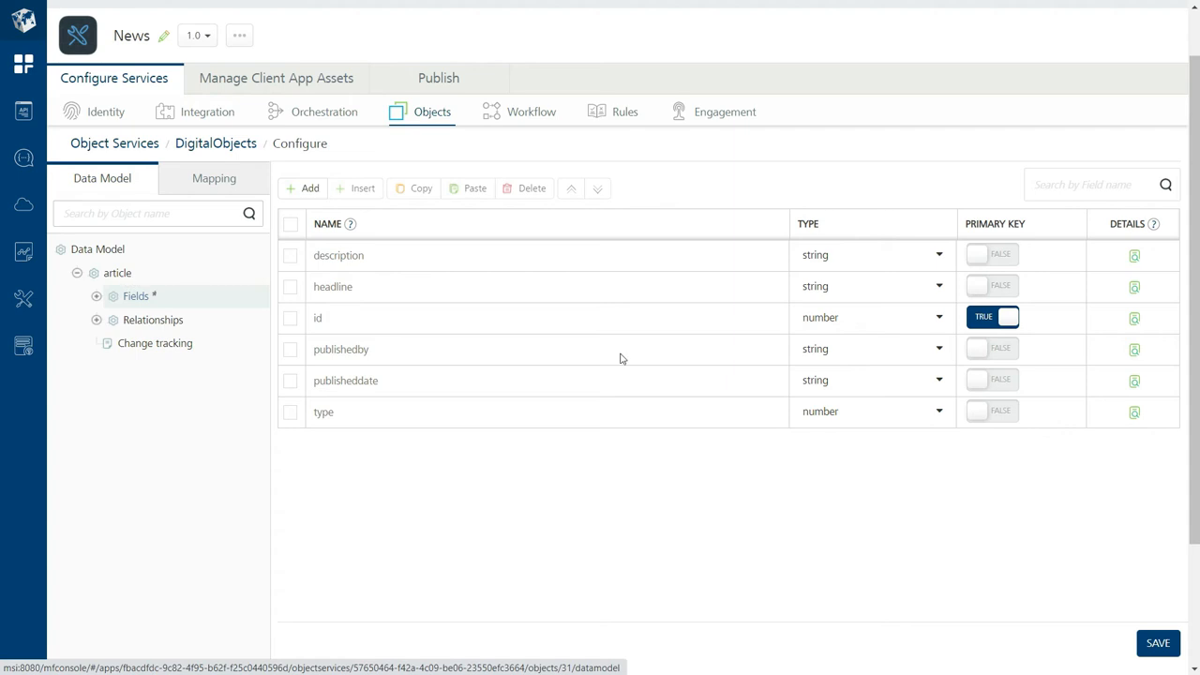
{"action": "left_click", "coordinate": [1159, 643]}
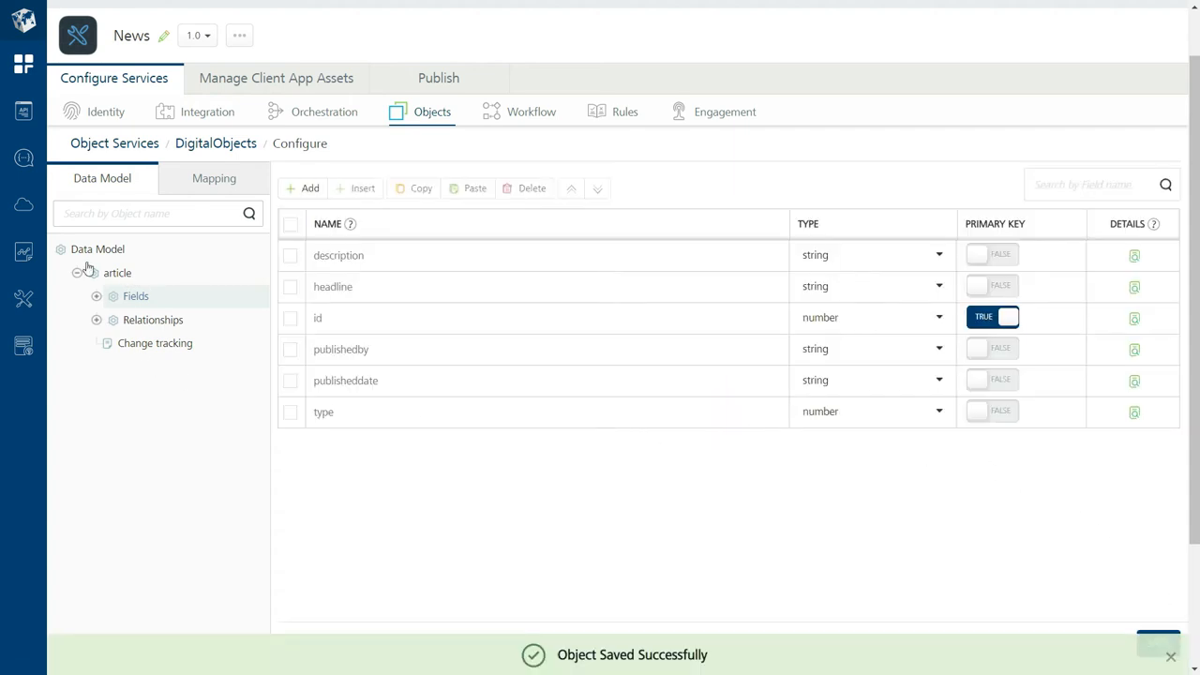
Review the article object in the data model and open its verb mappings
{"action": "left_click", "coordinate": [118, 273]}
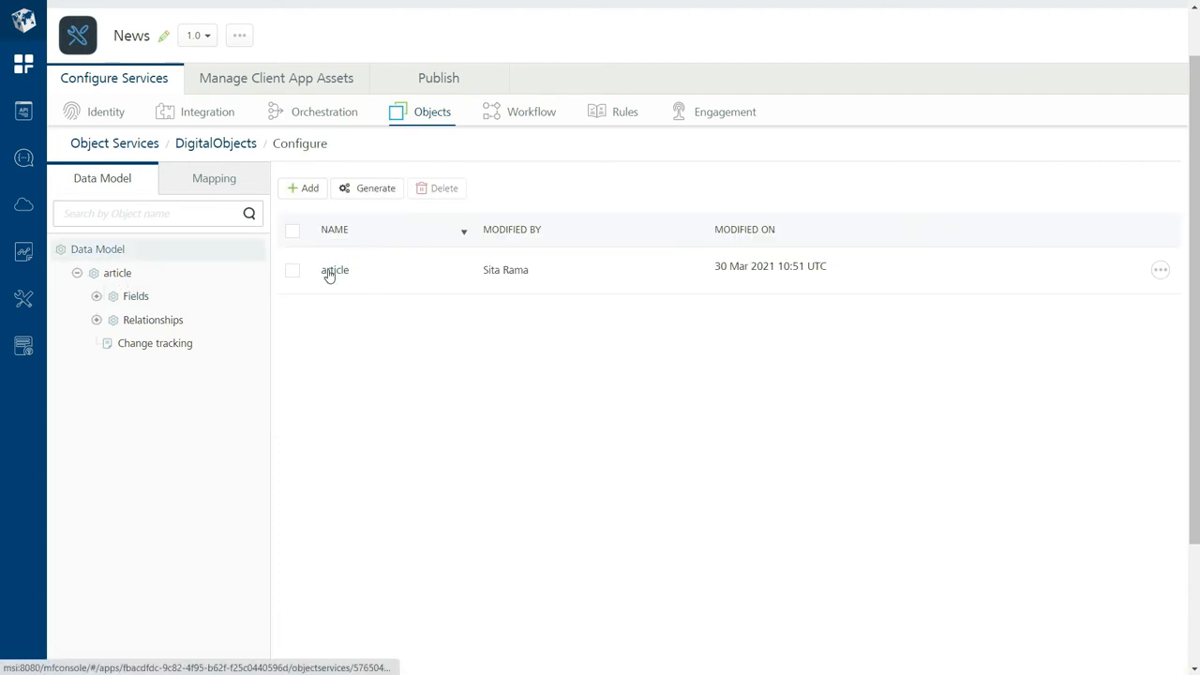
{"action": "left_click", "coordinate": [129, 279]}
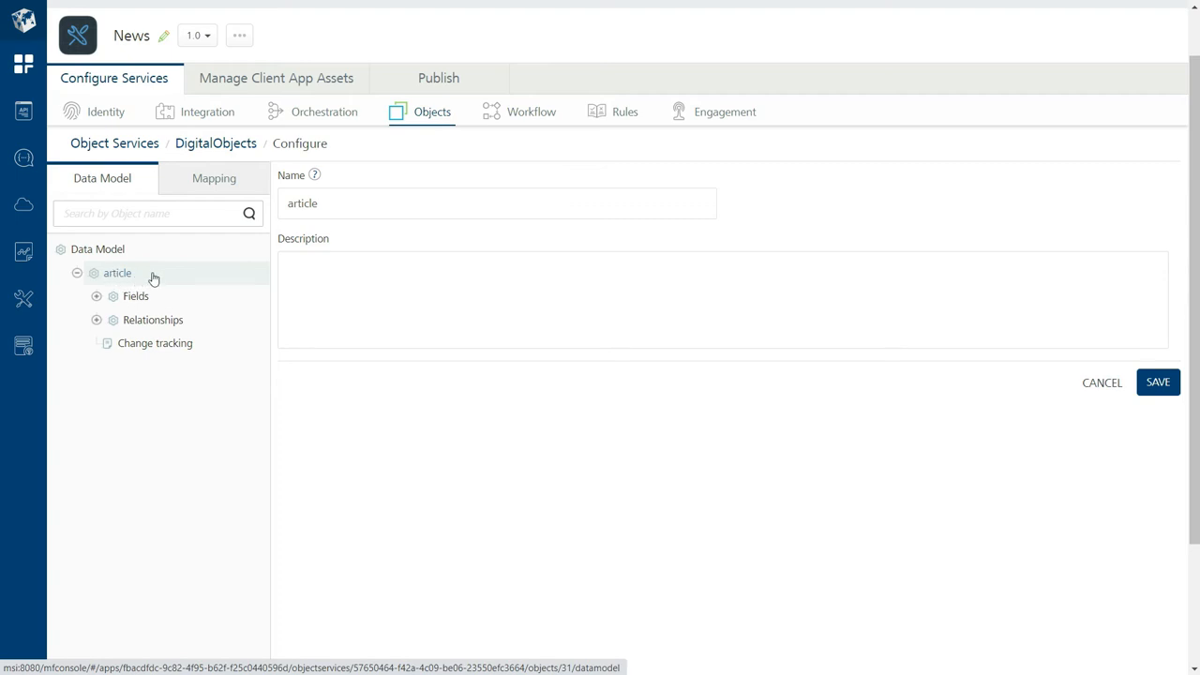
{"action": "left_click", "coordinate": [222, 187]}
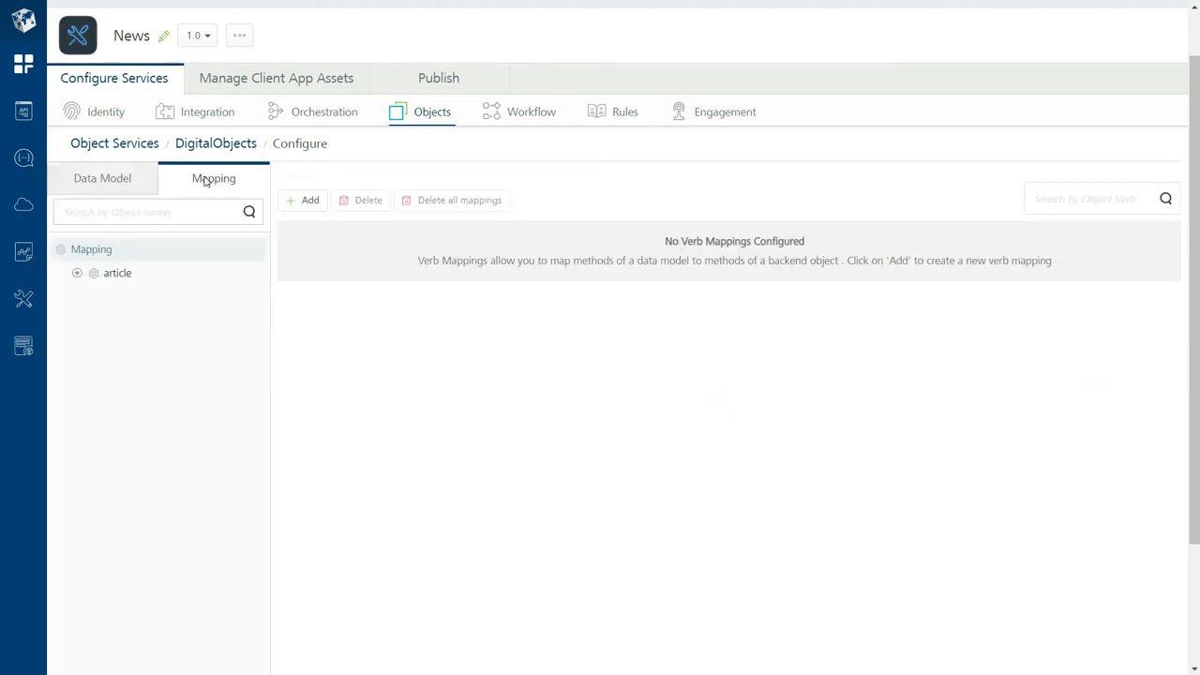
{"action": "left_click", "coordinate": [119, 278]}
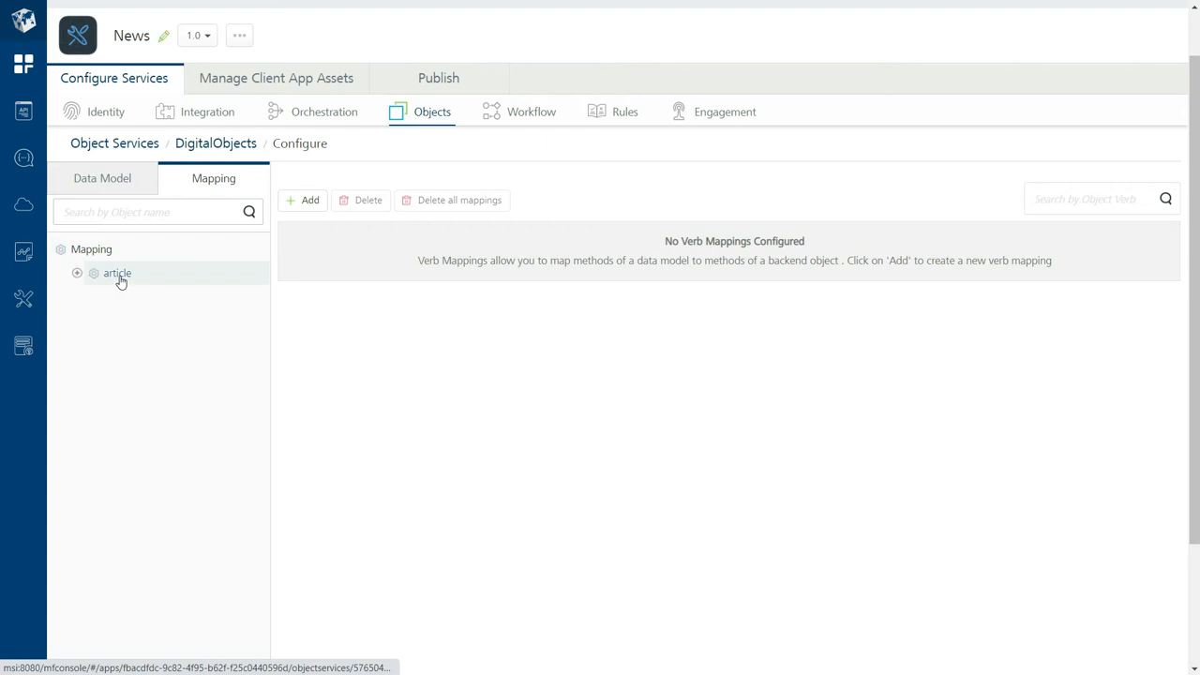
{"action": "left_click_drag", "start_coordinate": [666, 241], "coordinate": [1070, 294]}
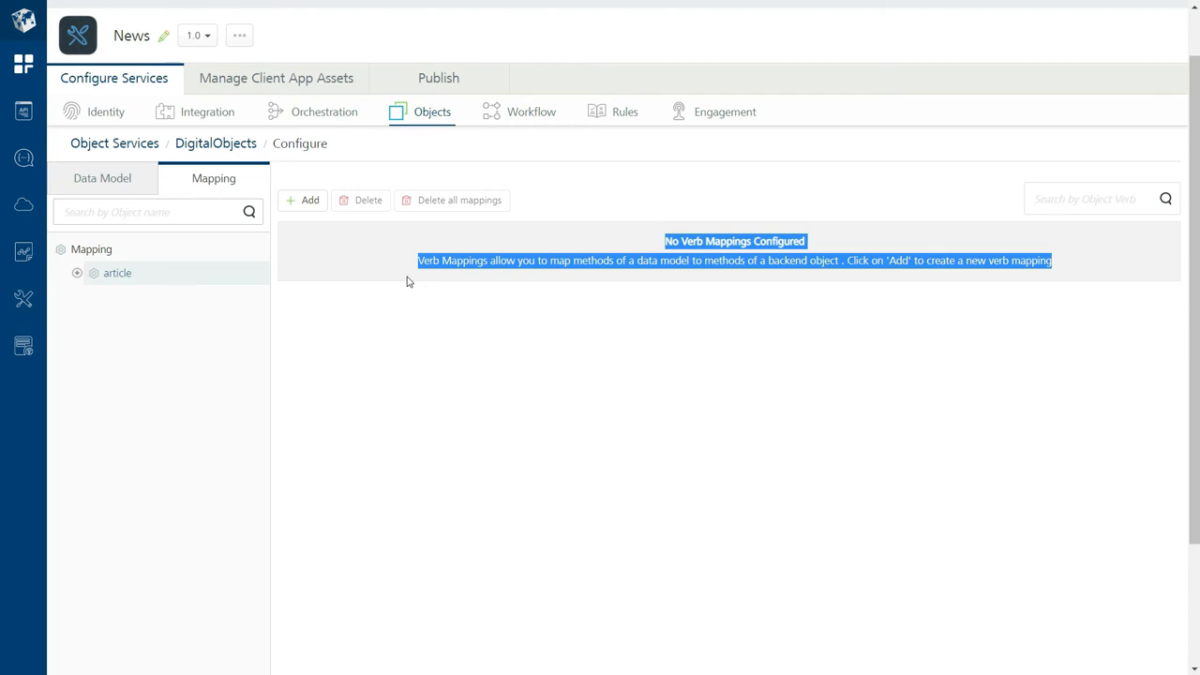
{"action": "left_click", "coordinate": [358, 273]}
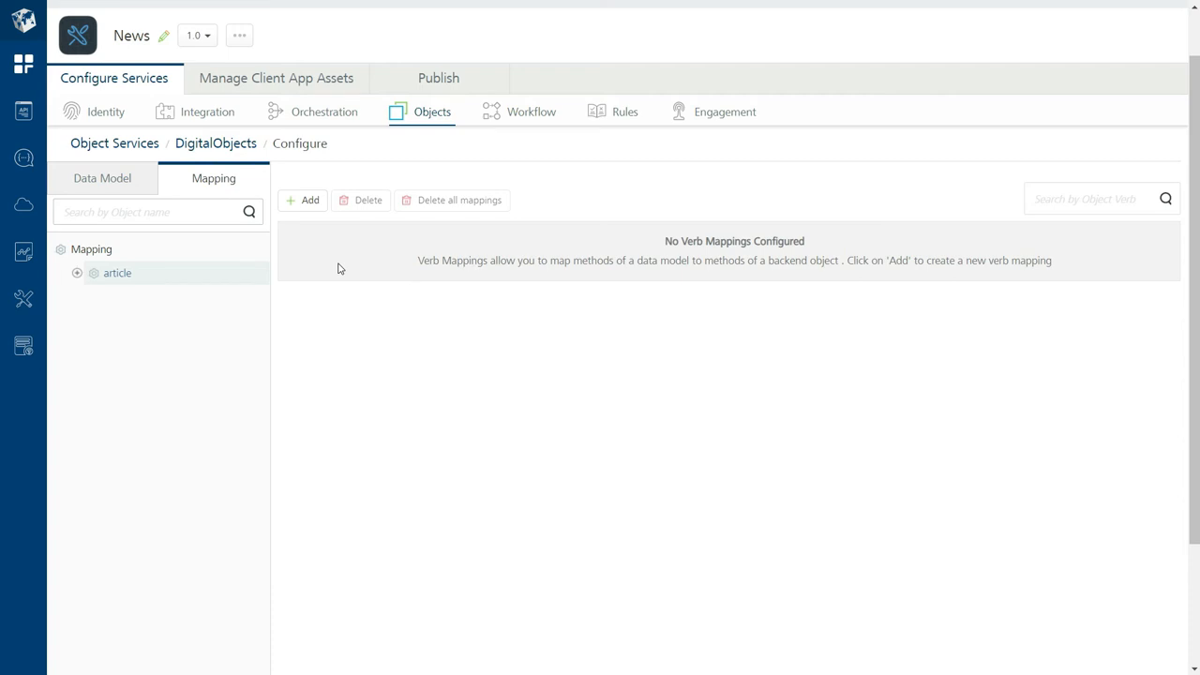
Start a verb mapping for the article object with the custom verb getArticles and the security level Public (All Users)
{"action": "left_click", "coordinate": [300, 202]}
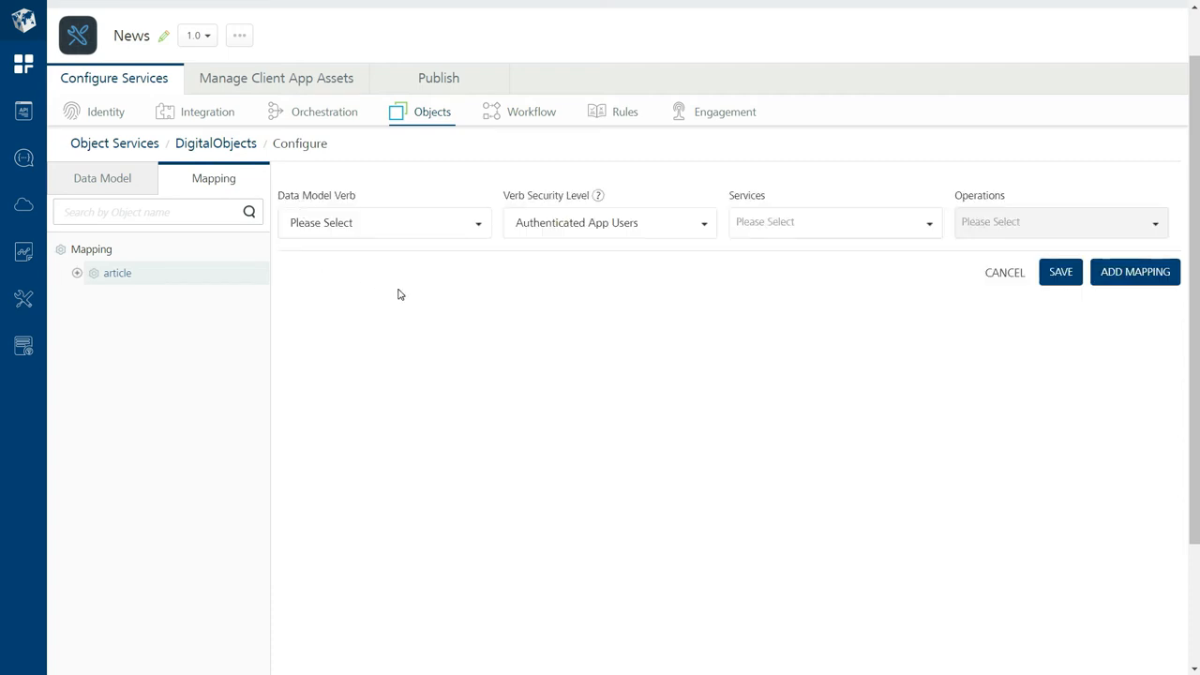
{"action": "left_click", "coordinate": [341, 227]}
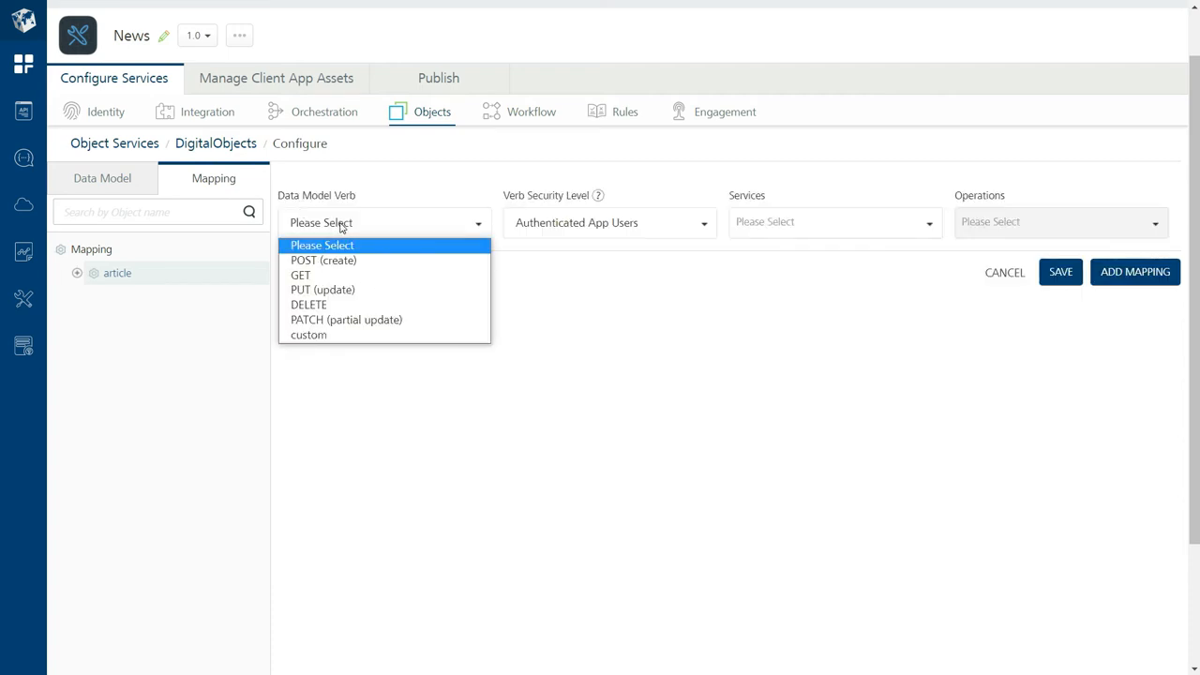
{"action": "left_click", "coordinate": [324, 335]}
{"action": "left_click", "coordinate": [548, 225]}
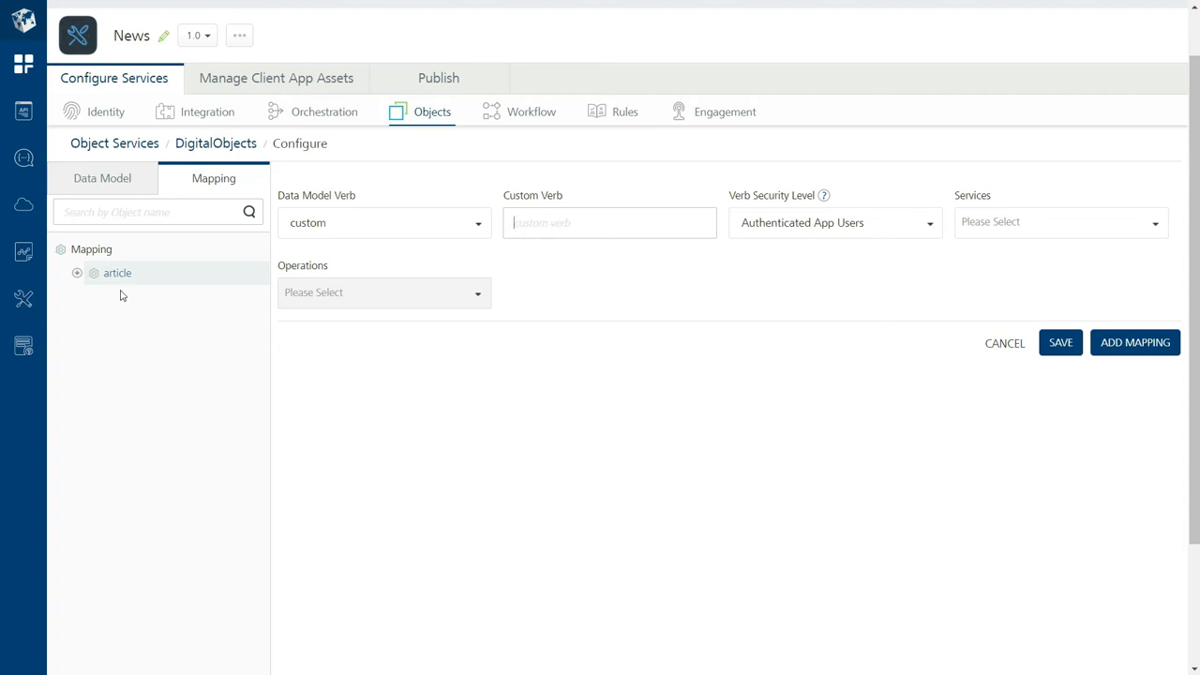
{"action": "type", "text": "getArticles"}
{"action": "left_click", "coordinate": [774, 237]}
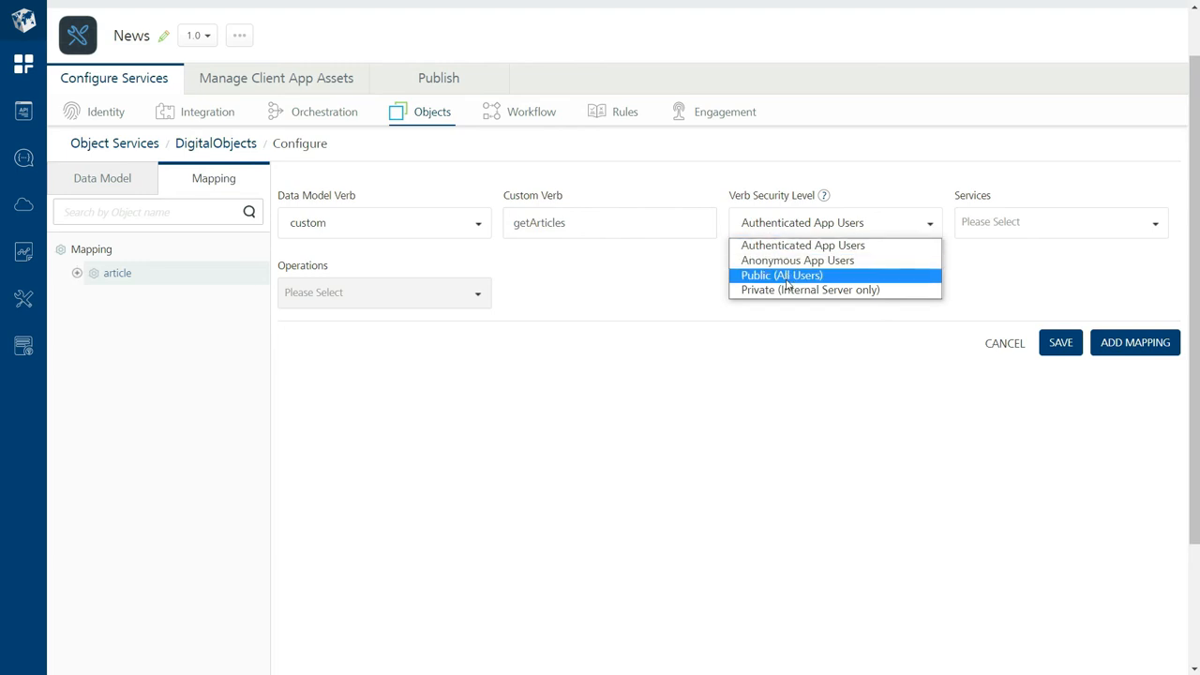
{"action": "left_click", "coordinate": [785, 276]}
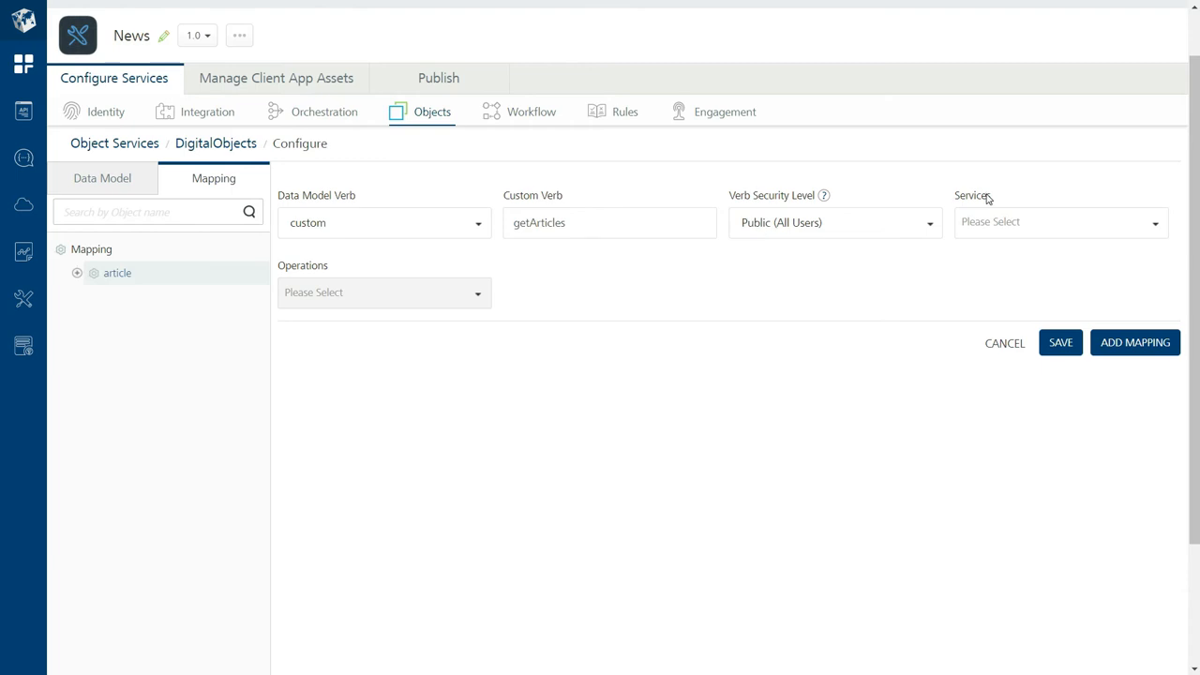
{"action": "double_click", "coordinate": [549, 226]}
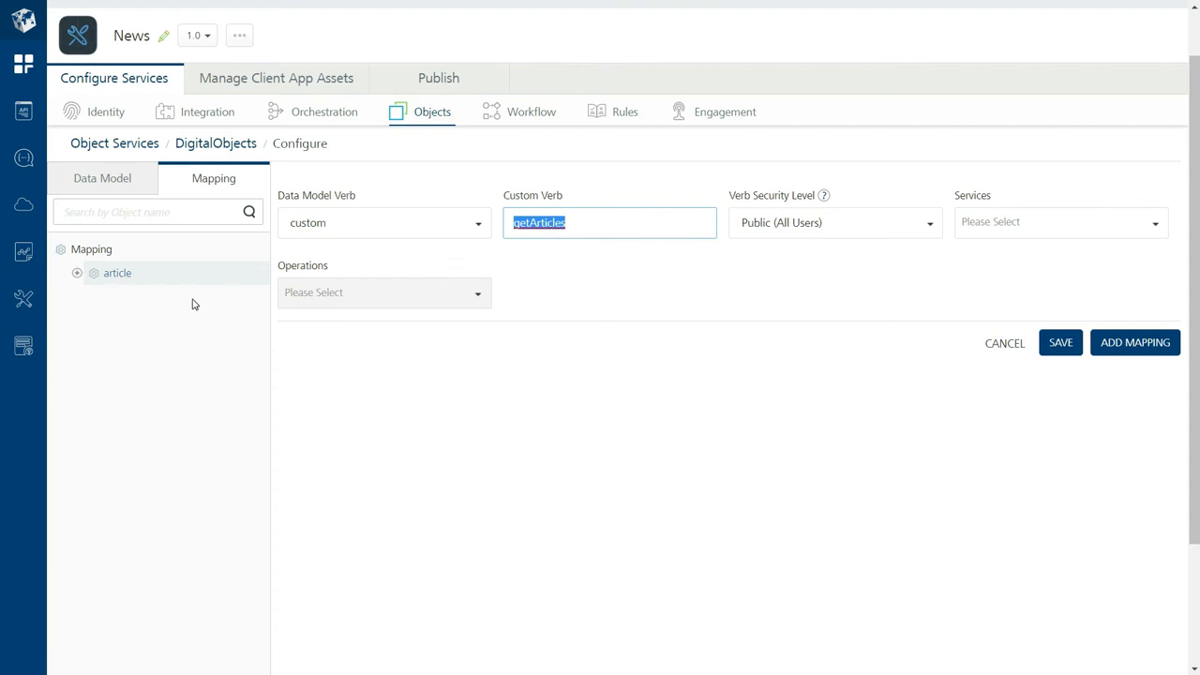
{"action": "left_click", "coordinate": [542, 226]}
{"action": "double_click", "coordinate": [542, 226]}
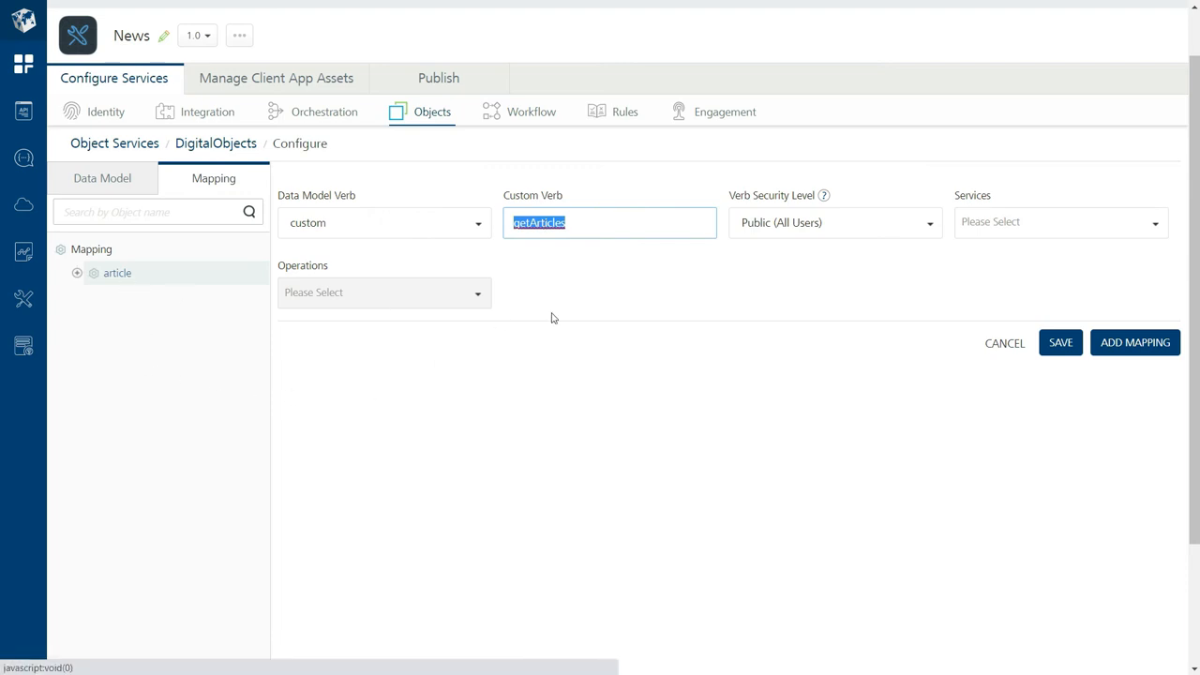
Assign the digitaldb (1.0) service and its digitaldb_article_get operation to the getArticles verb, and add the mapping
{"action": "left_click", "coordinate": [1054, 222]}
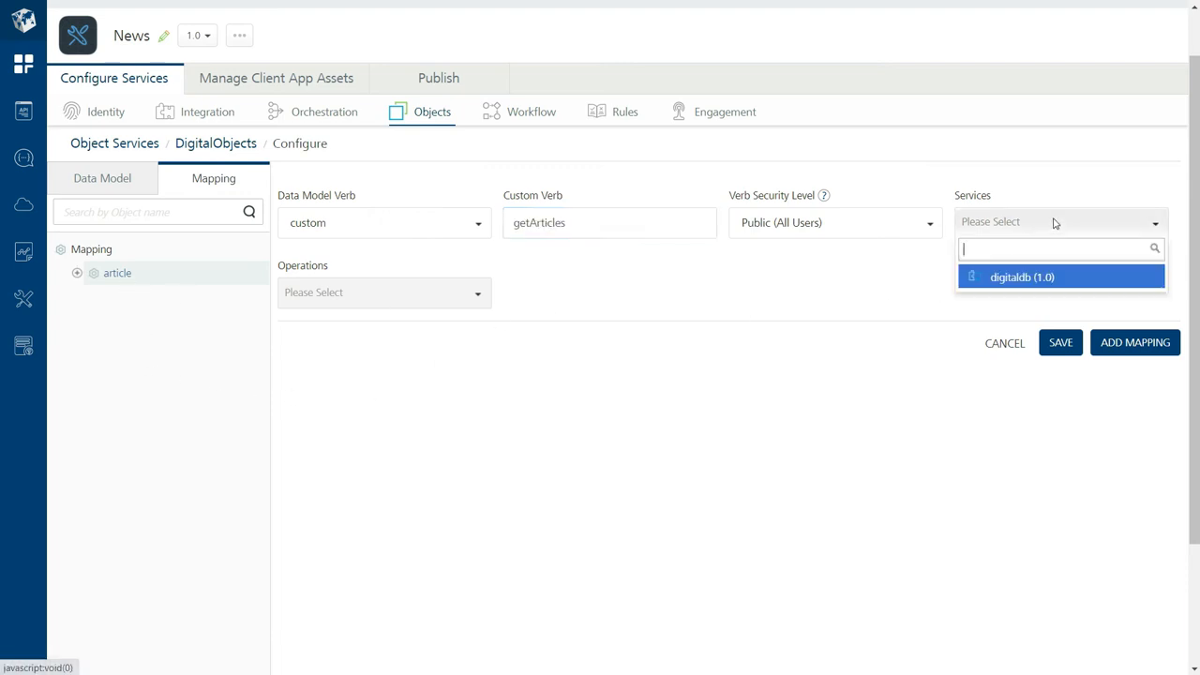
{"action": "left_click", "coordinate": [1013, 276]}
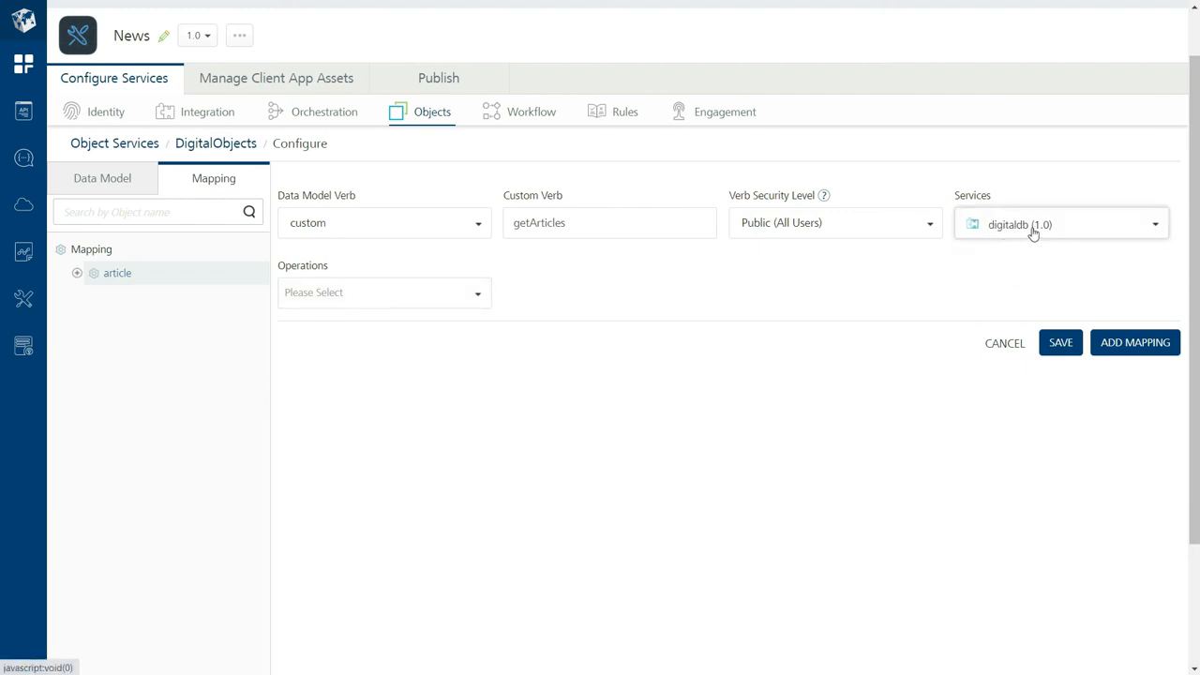
{"action": "left_click", "coordinate": [424, 300]}
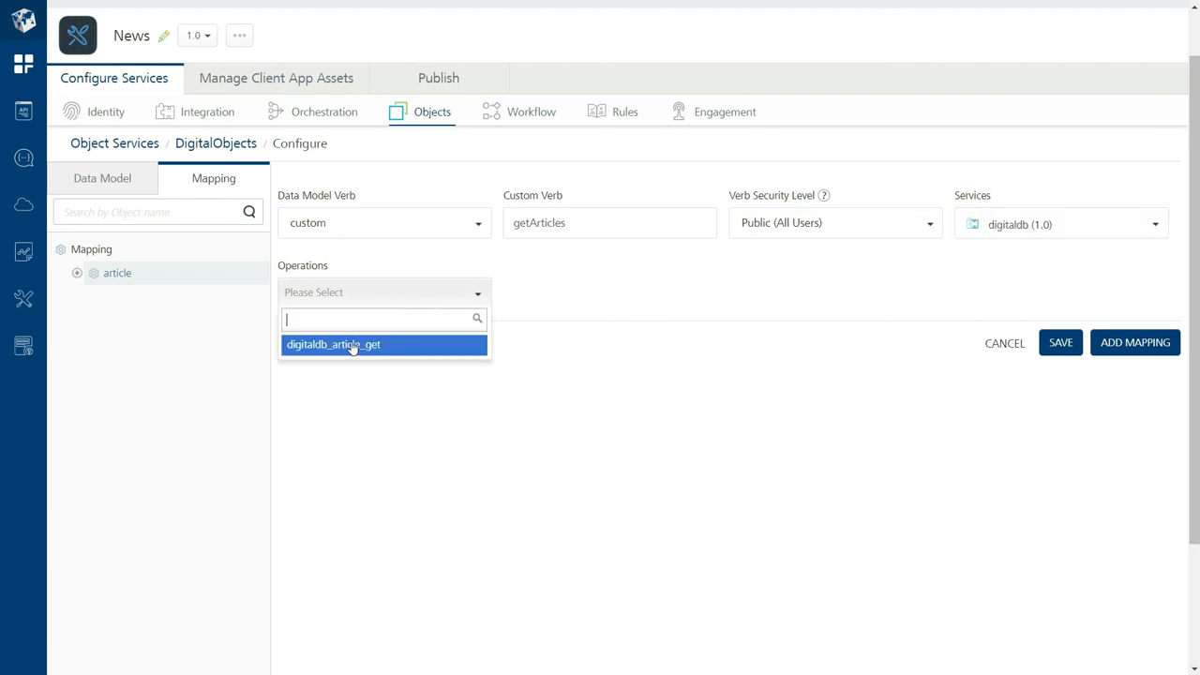
{"action": "left_click", "coordinate": [349, 346]}
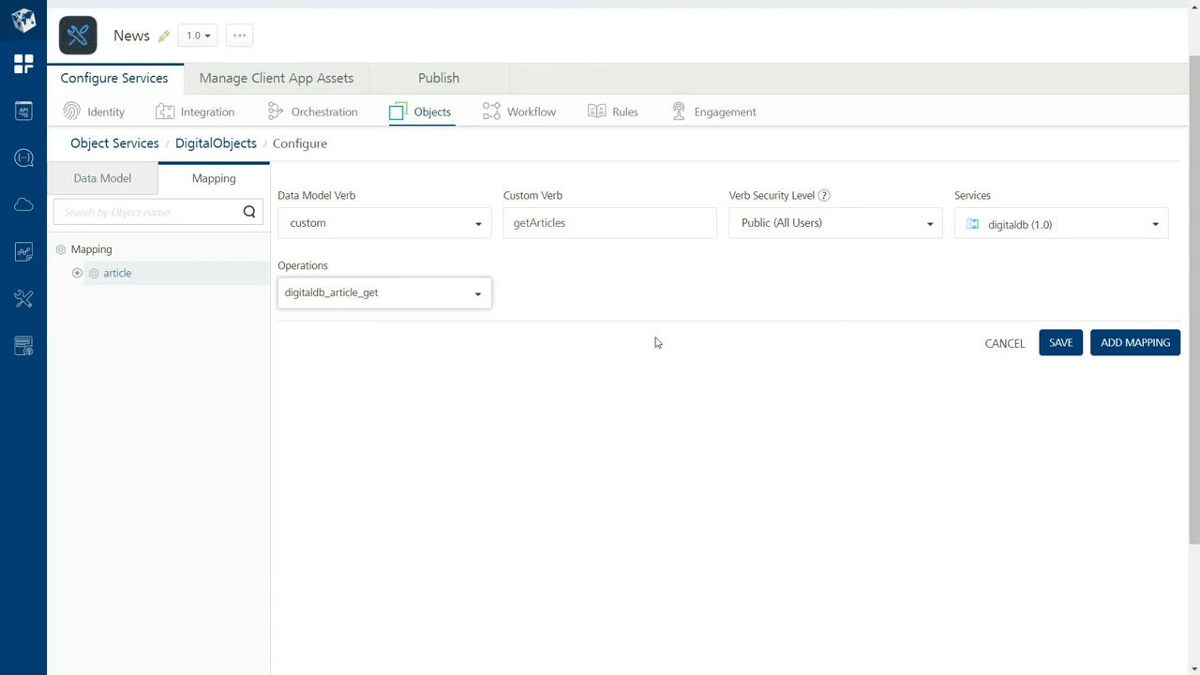
{"action": "triple_click", "coordinate": [530, 200]}
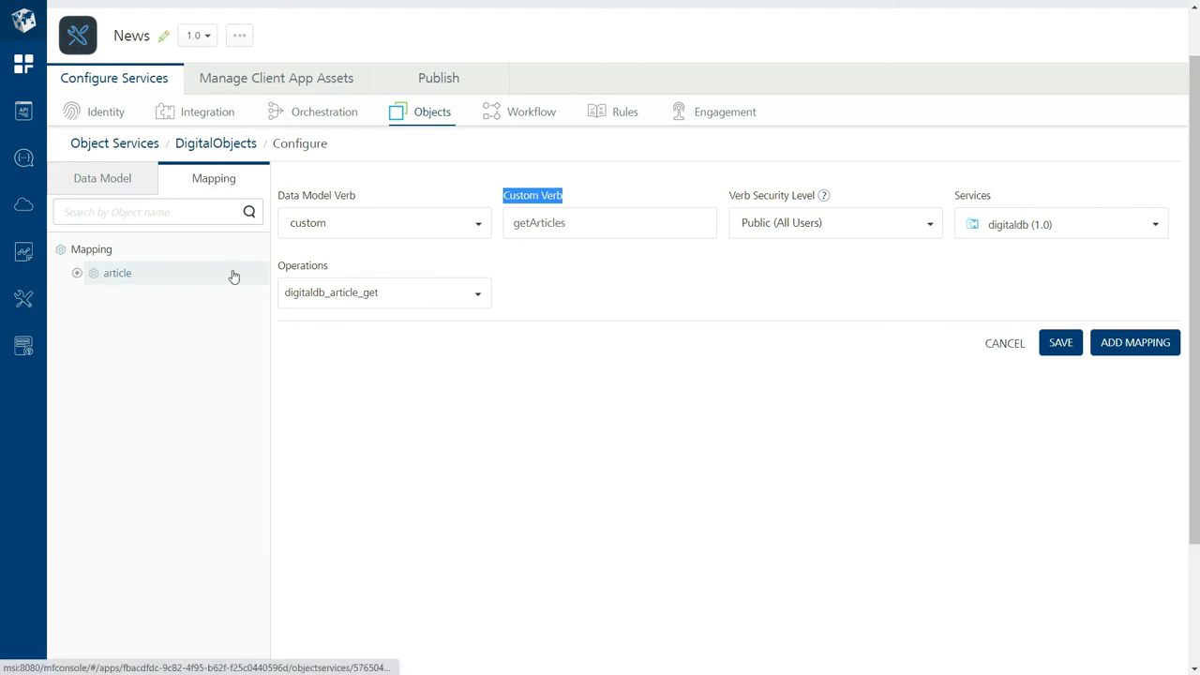
{"action": "triple_click", "coordinate": [303, 267]}
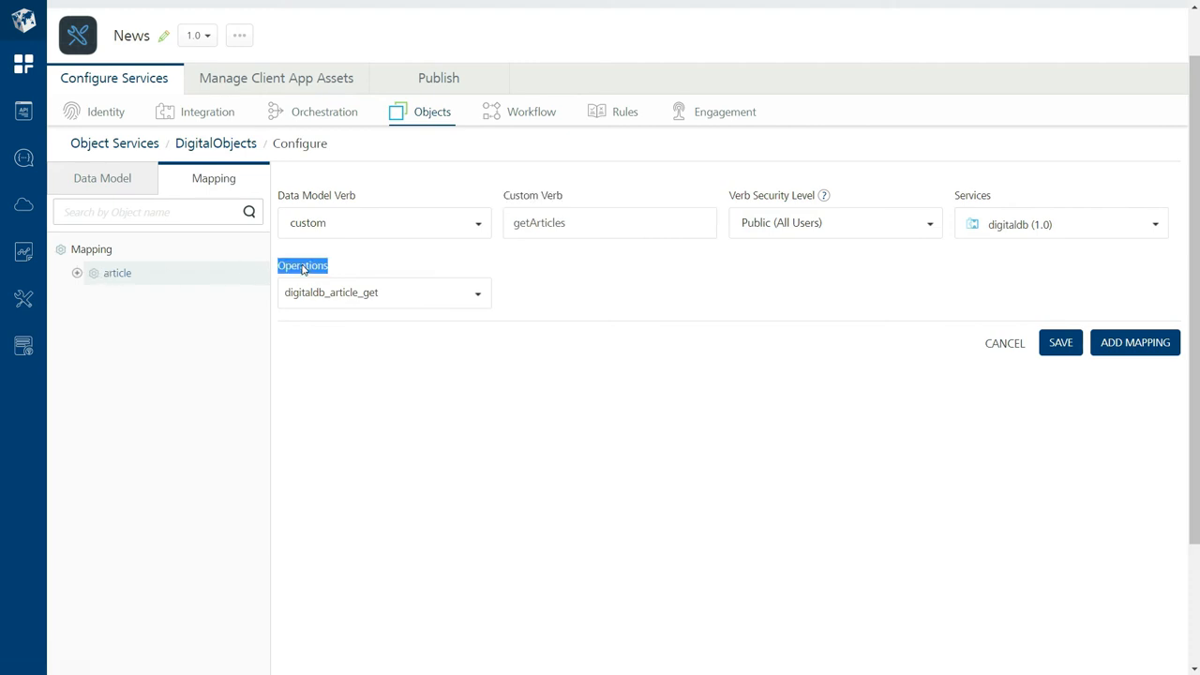
{"action": "triple_click", "coordinate": [984, 200]}
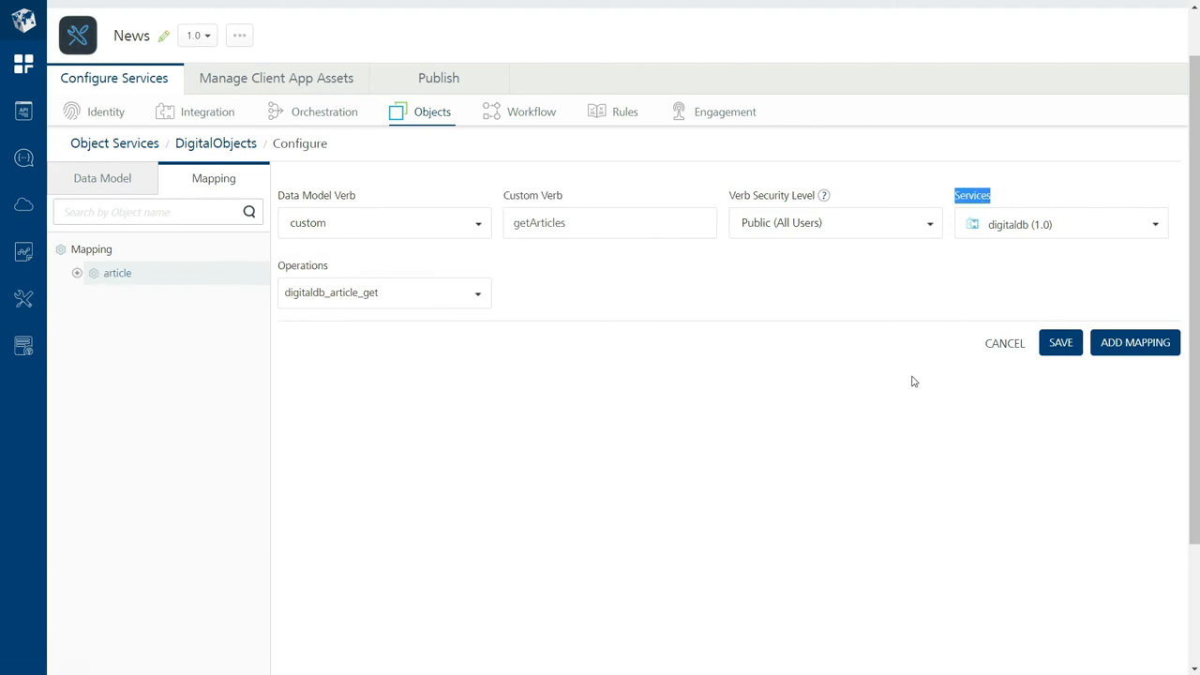
{"action": "left_click", "coordinate": [1137, 344]}
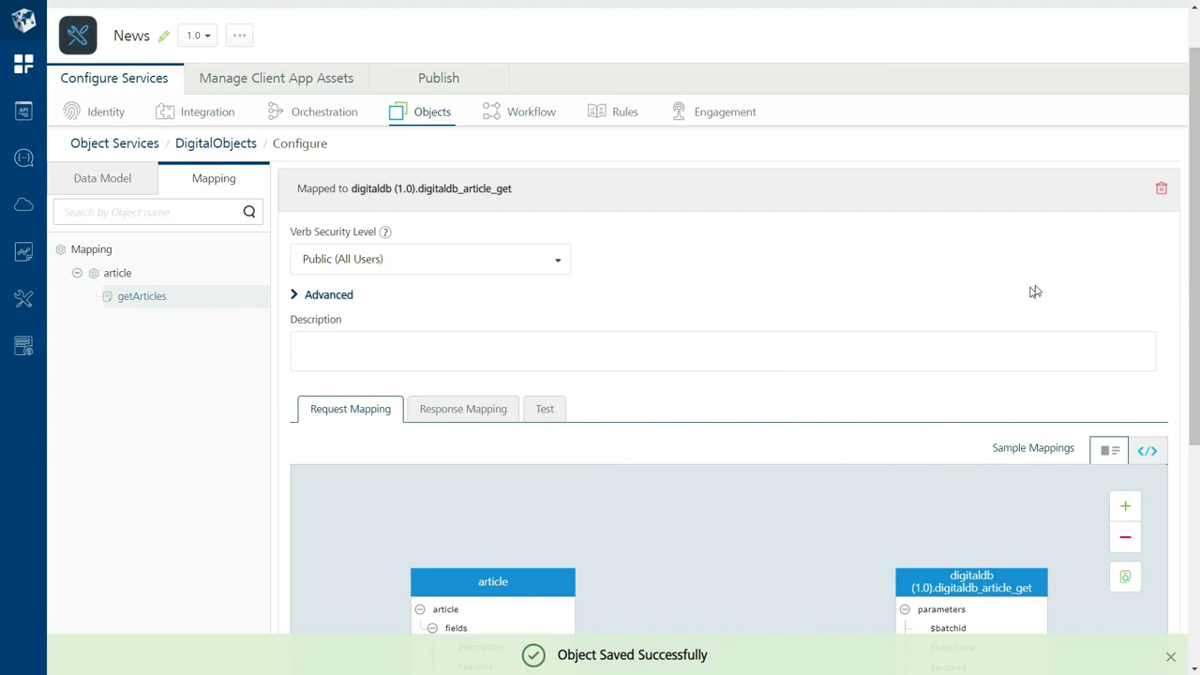
Examine the request and response mappings of the getArticles verb and the backend operation it is mapped to
{"action": "scroll", "coordinate": [1079, 279], "scroll_direction": "down", "scroll_amount": 3}
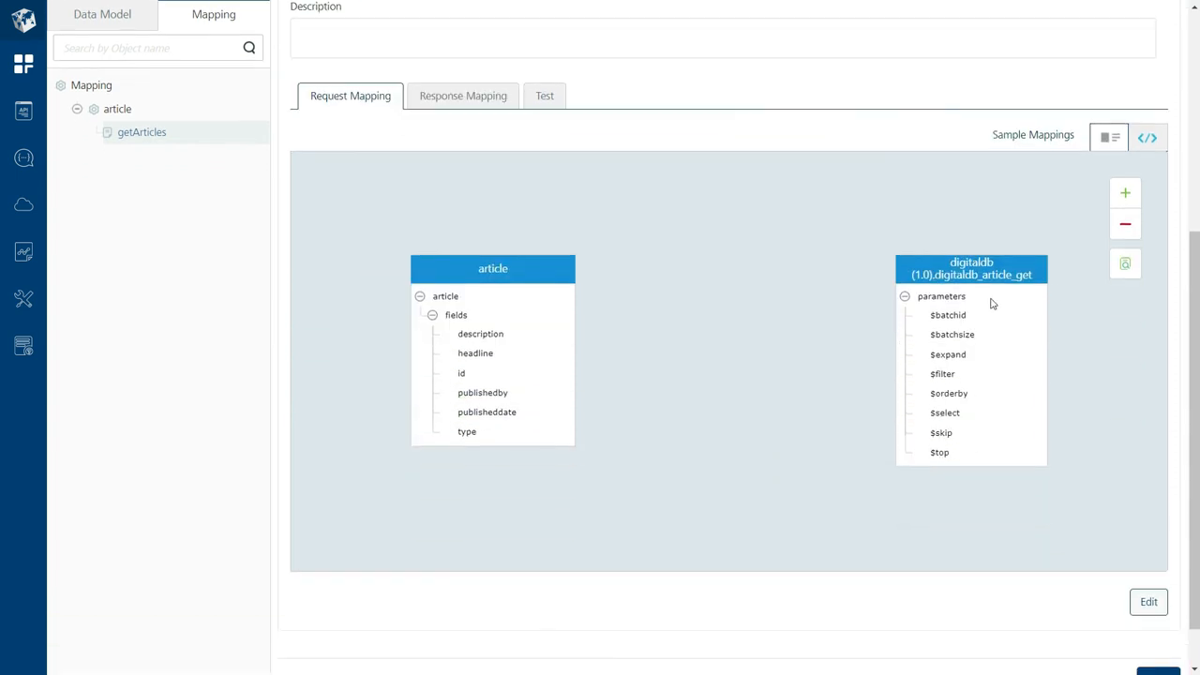
{"action": "left_click_drag", "start_coordinate": [766, 383], "coordinate": [658, 295]}
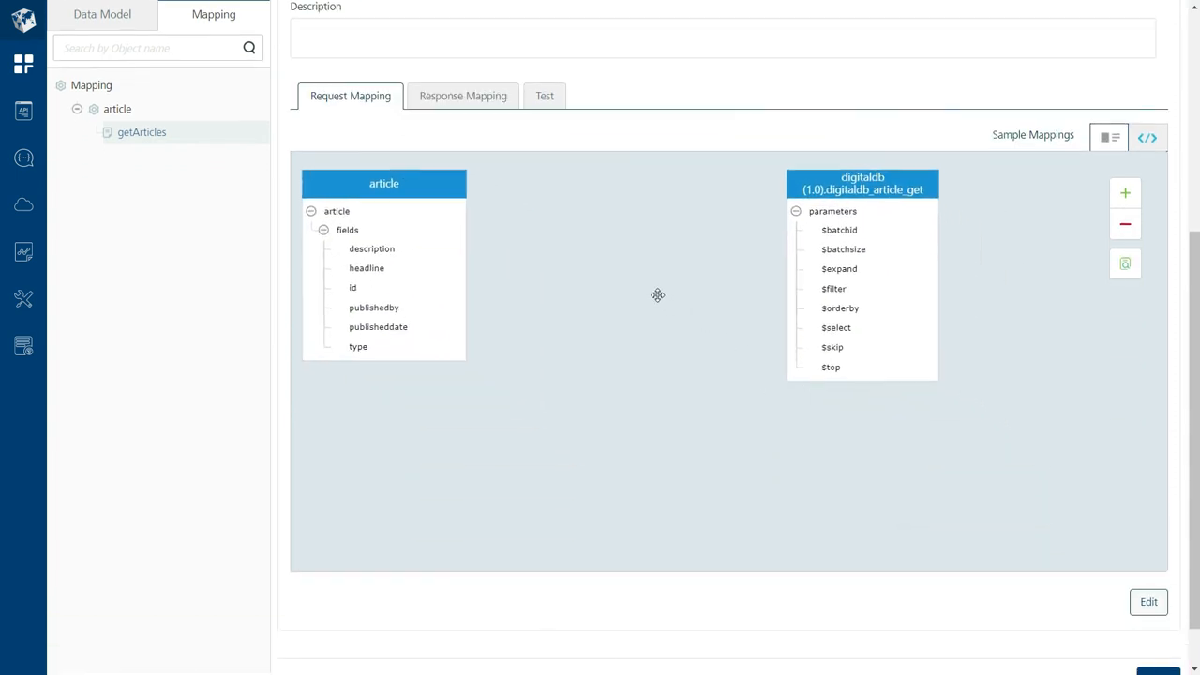
{"action": "left_click_drag", "start_coordinate": [313, 101], "coordinate": [516, 107]}
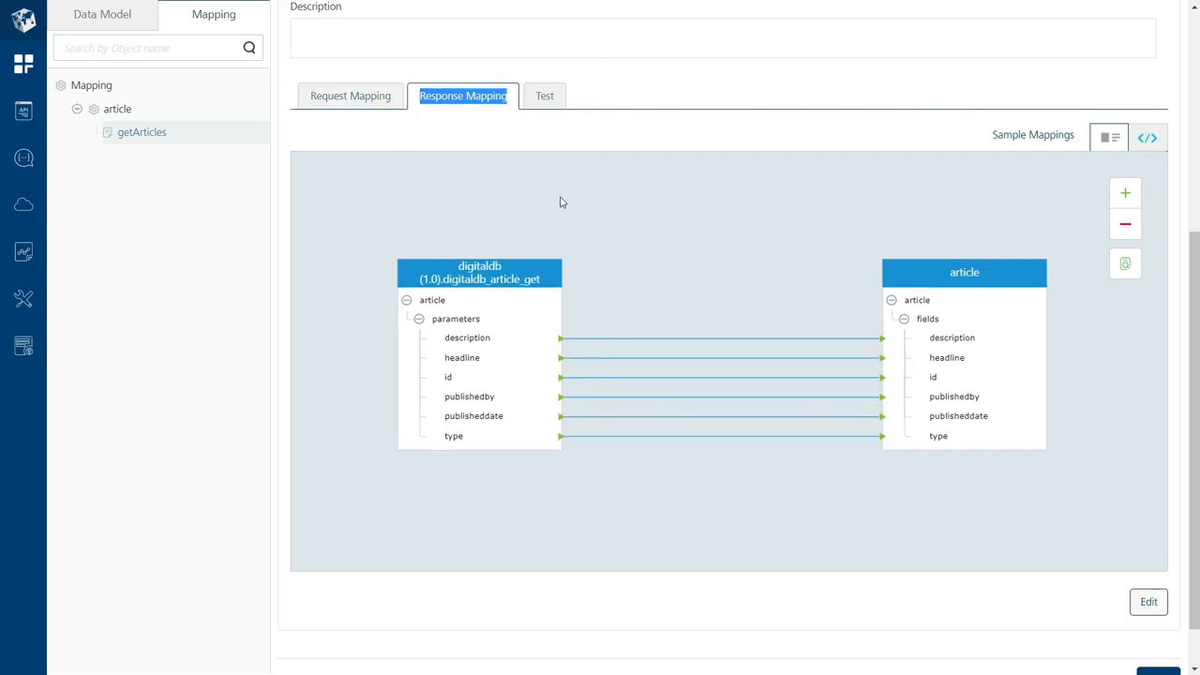
{"action": "left_click", "coordinate": [374, 99]}
{"action": "left_click_drag", "start_coordinate": [683, 340], "coordinate": [582, 243]}
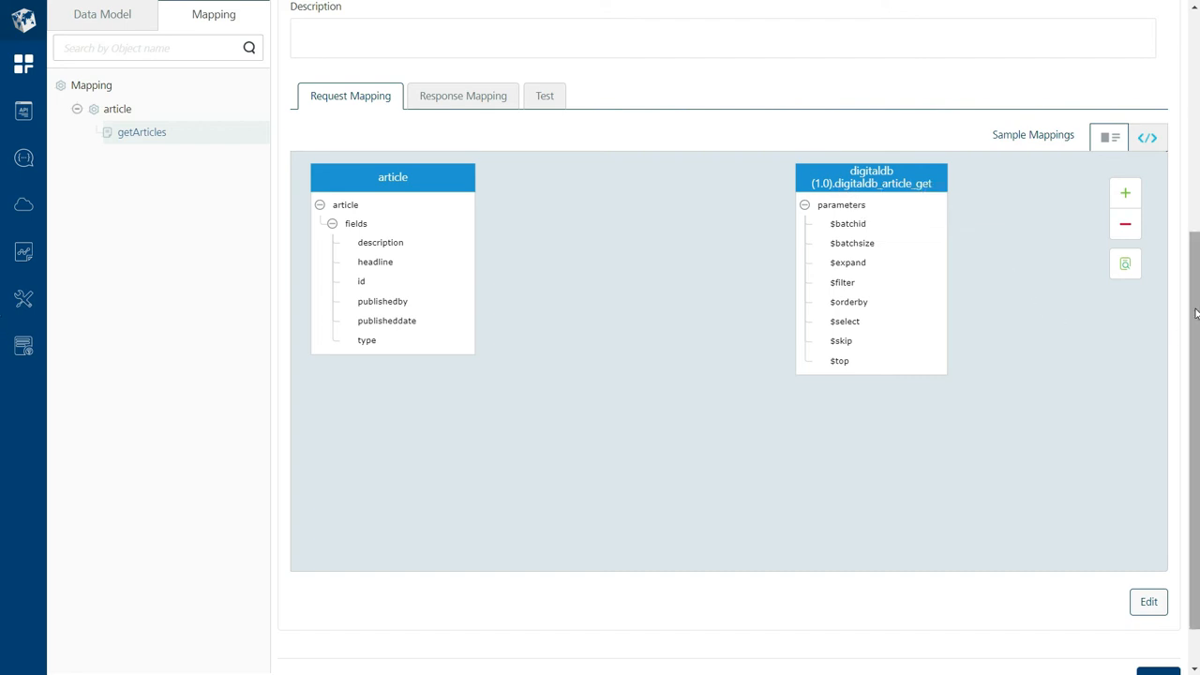
{"action": "scroll", "coordinate": [1193, 240], "scroll_direction": "up", "scroll_amount": 1}
{"action": "scroll", "coordinate": [1193, 241], "scroll_direction": "up", "scroll_amount": 2}
{"action": "left_click_drag", "start_coordinate": [297, 76], "coordinate": [511, 81]}
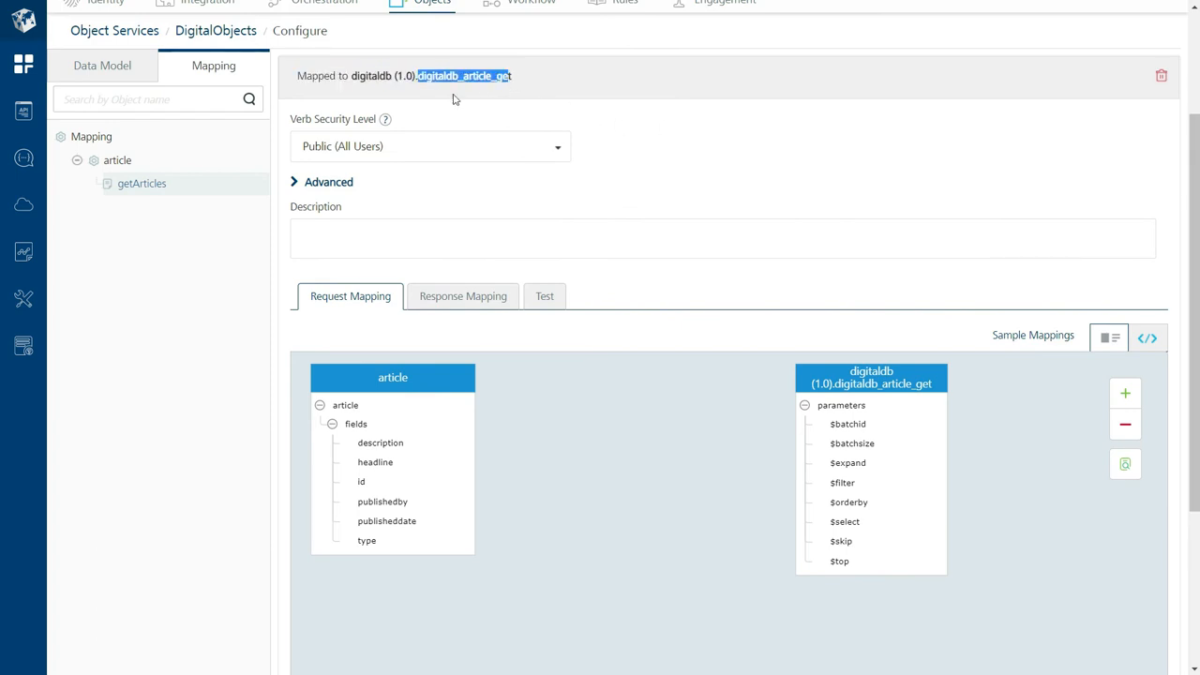
{"action": "left_click", "coordinate": [129, 184]}
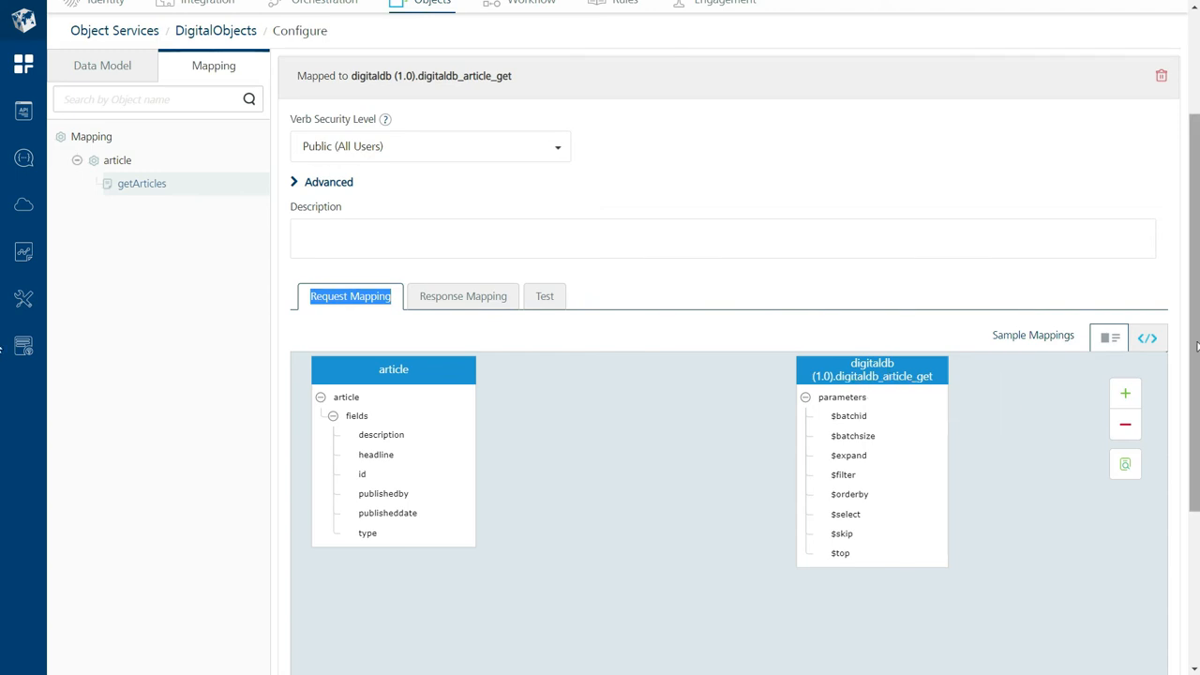
Open the request mapping of getArticles for editing and place a String Concatenate function between the article and digitaldb_article_get blocks
{"action": "scroll", "coordinate": [1125, 488], "scroll_direction": "down", "scroll_amount": 2}
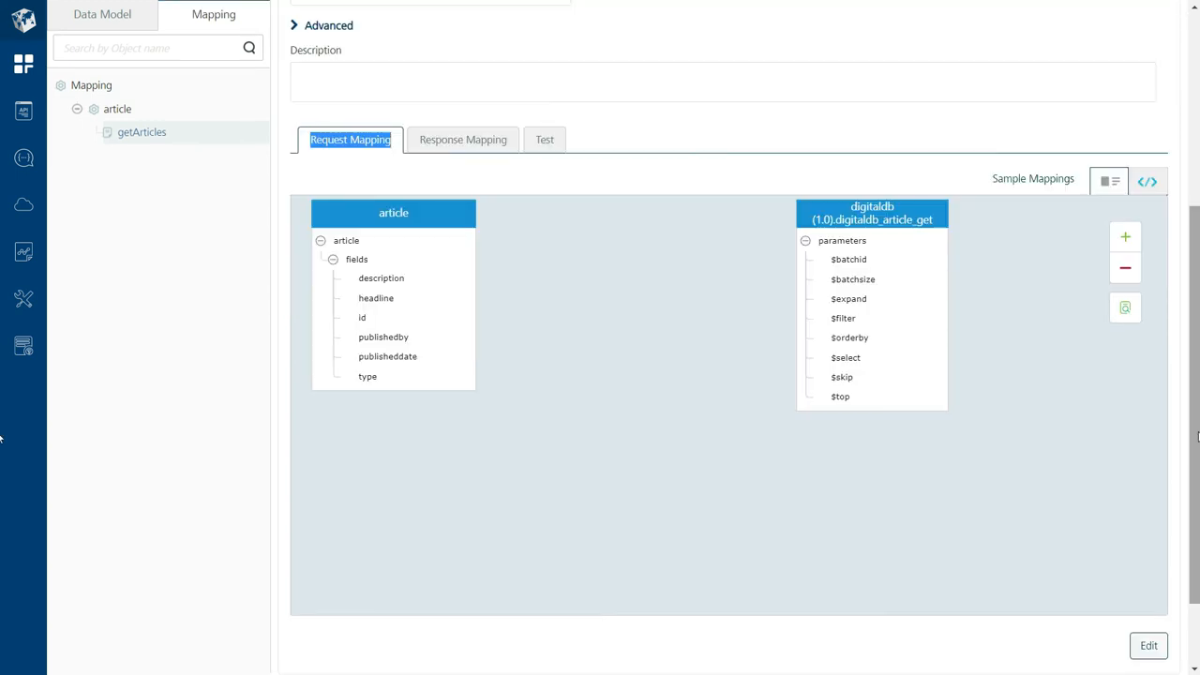
{"action": "left_click", "coordinate": [1154, 646]}
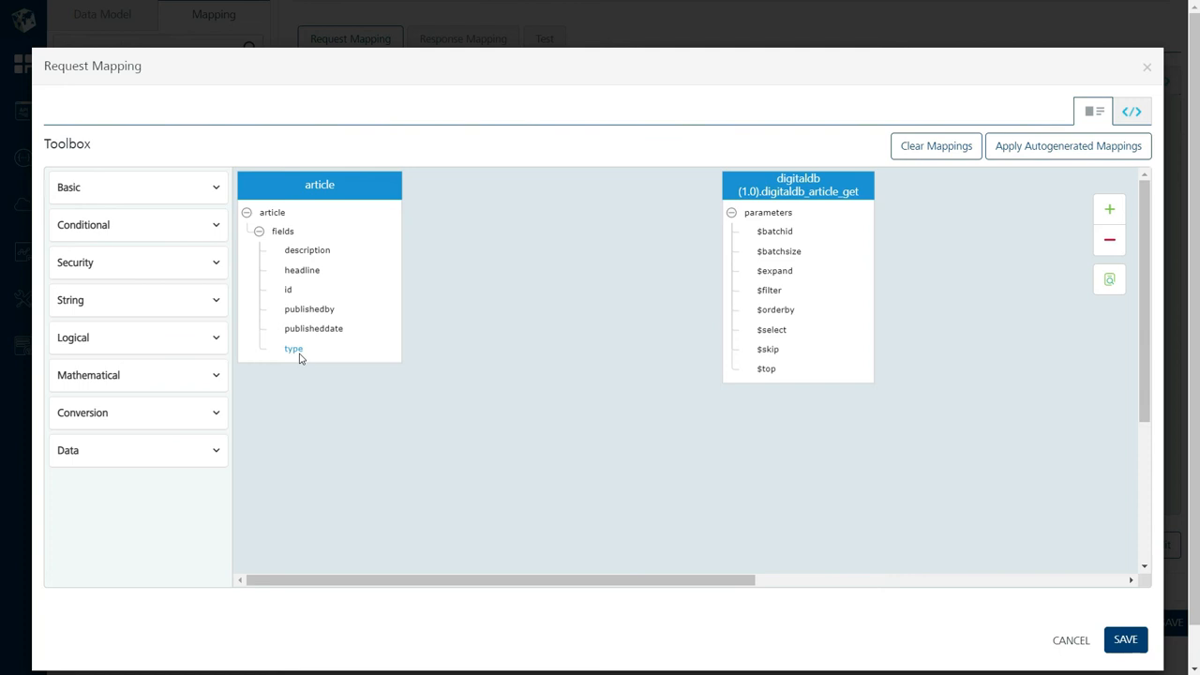
{"action": "left_click", "coordinate": [157, 310]}
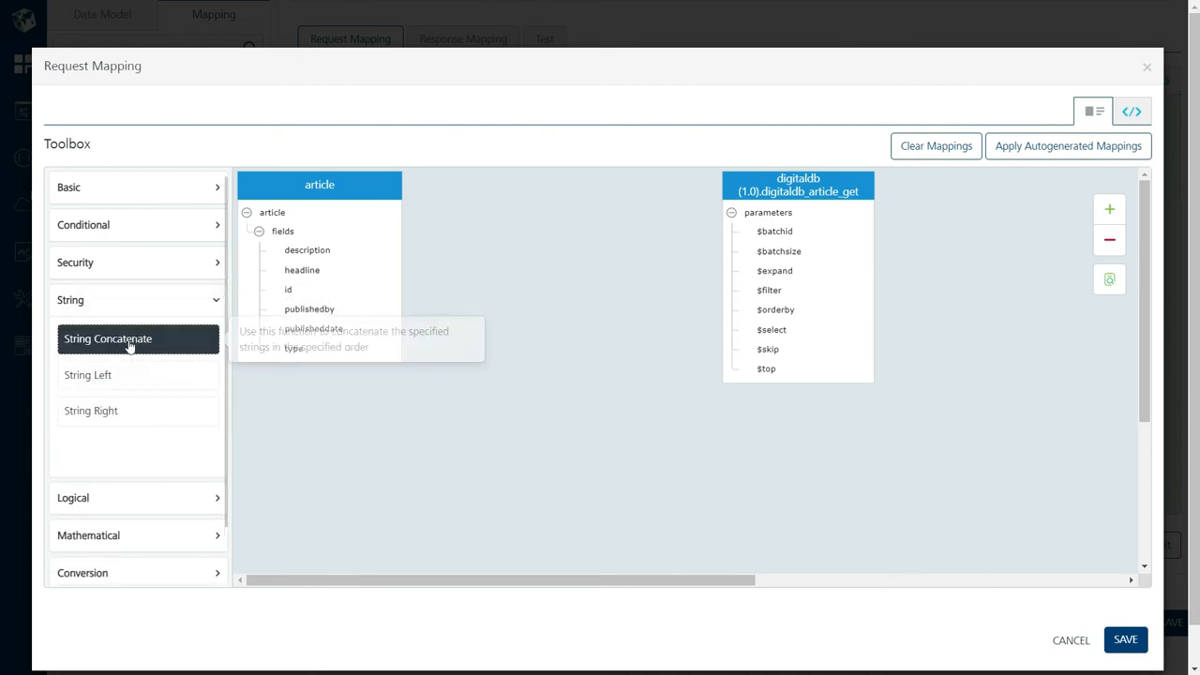
{"action": "left_click_drag", "start_coordinate": [129, 344], "coordinate": [536, 400]}
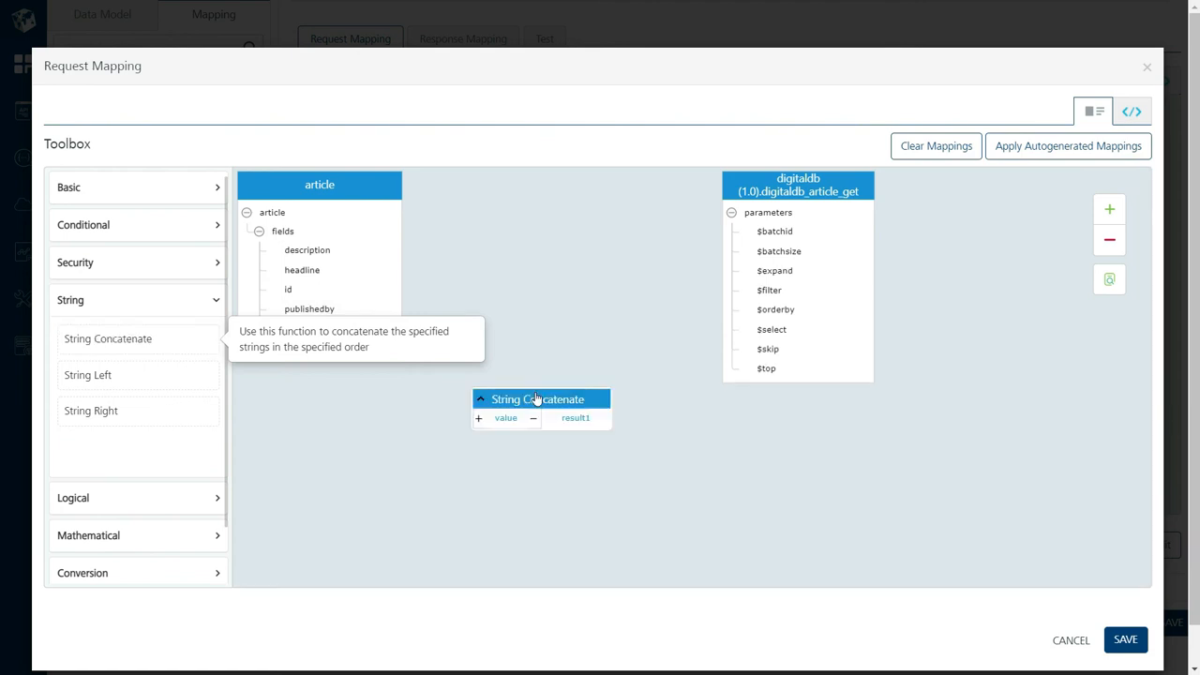
Add a Constant below the article block in the request mapping and set its value to "type eq"
{"action": "left_click", "coordinate": [160, 306]}
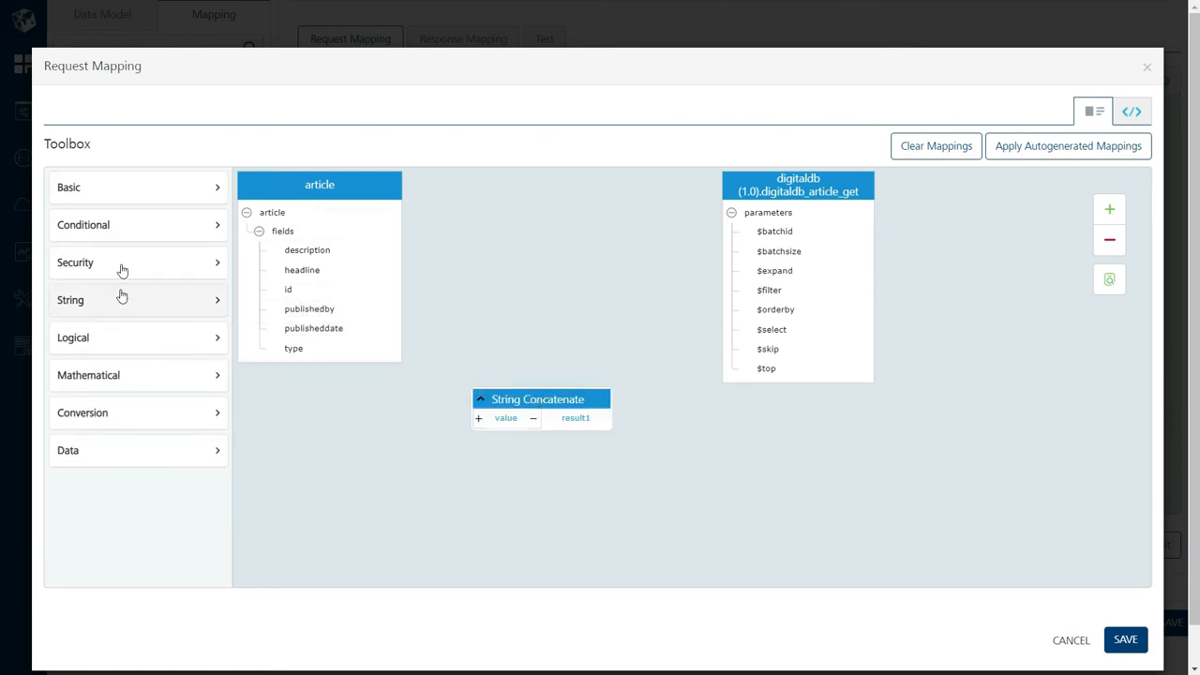
{"action": "left_click", "coordinate": [113, 191]}
{"action": "left_click_drag", "start_coordinate": [136, 229], "coordinate": [373, 425]}
{"action": "double_click", "coordinate": [363, 441]}
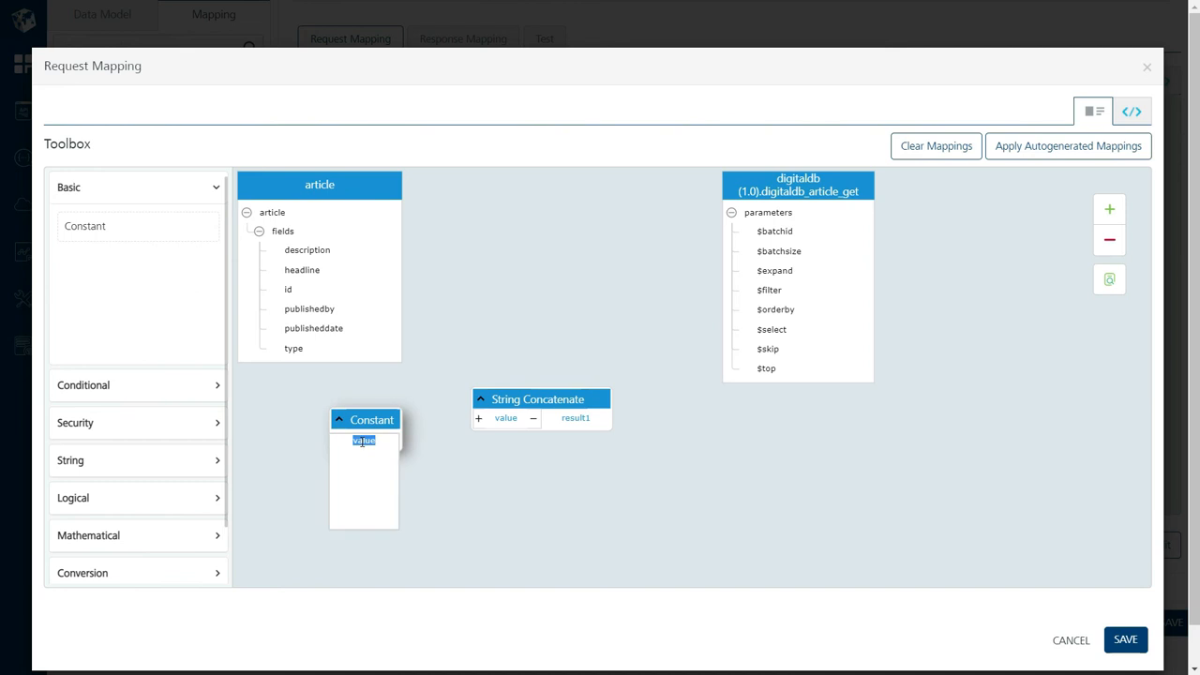
{"action": "type", "text": "type eq"}
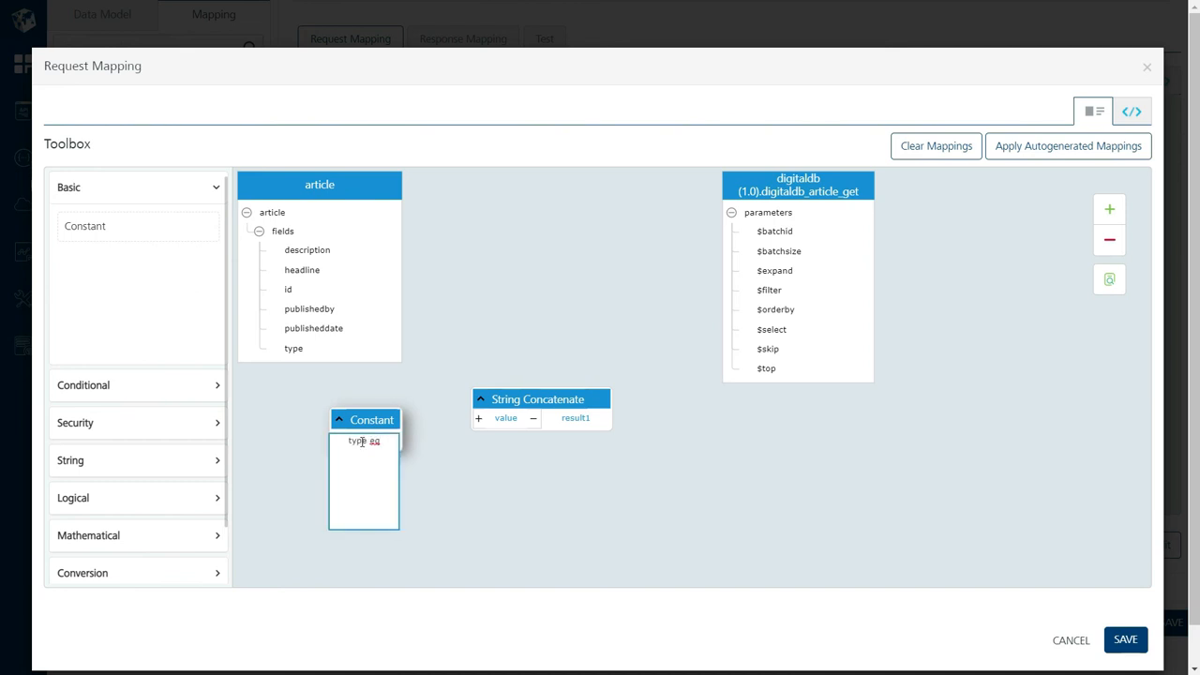
{"action": "left_click", "coordinate": [463, 487]}
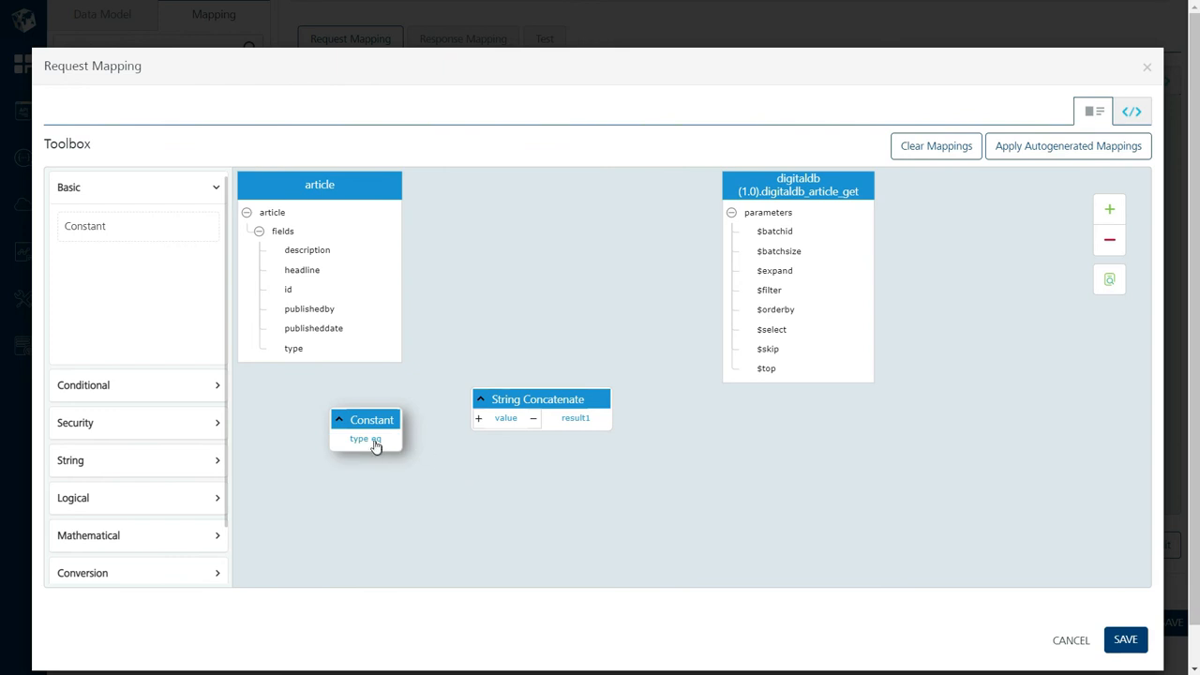
Connect the Constant to String Concatenate's first value, add a second value input, and connect the article's type field to it
{"action": "left_click_drag", "start_coordinate": [375, 443], "coordinate": [482, 421]}
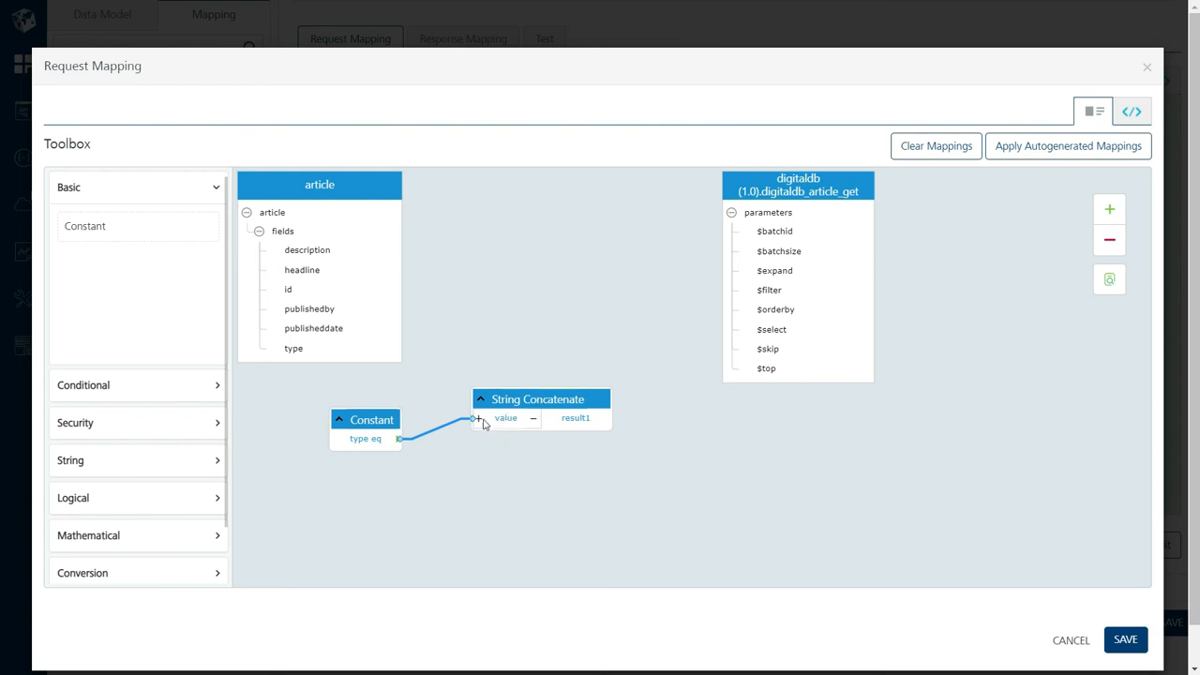
{"action": "left_click", "coordinate": [480, 420]}
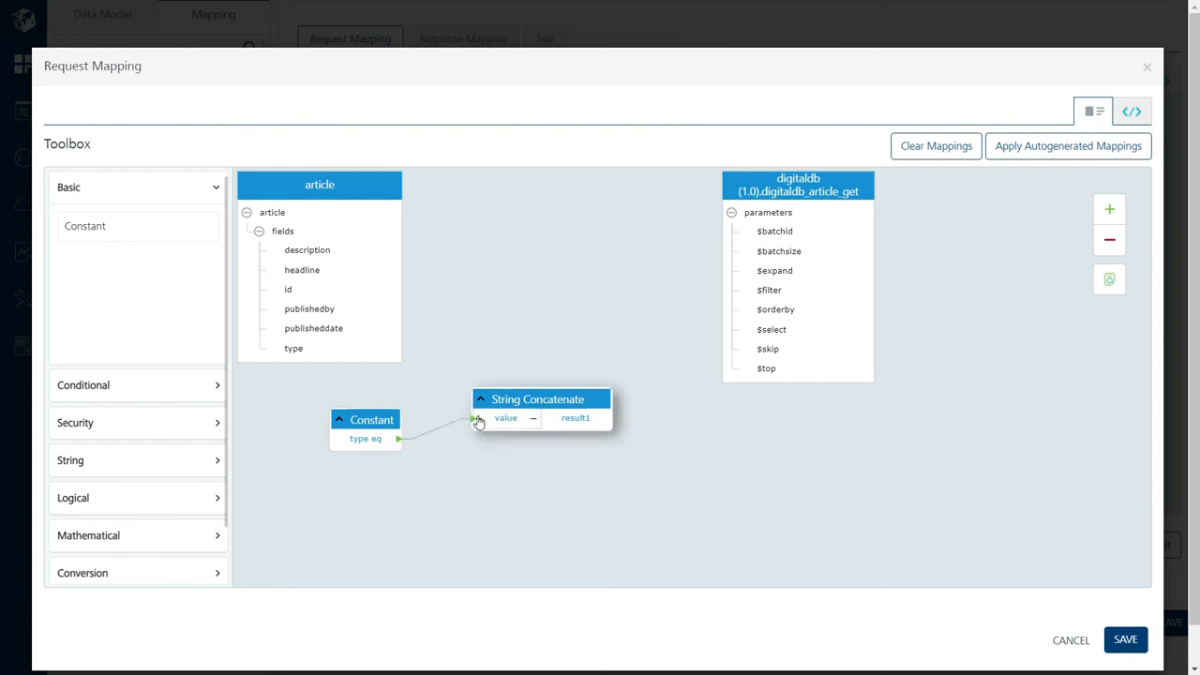
{"action": "left_click", "coordinate": [480, 420]}
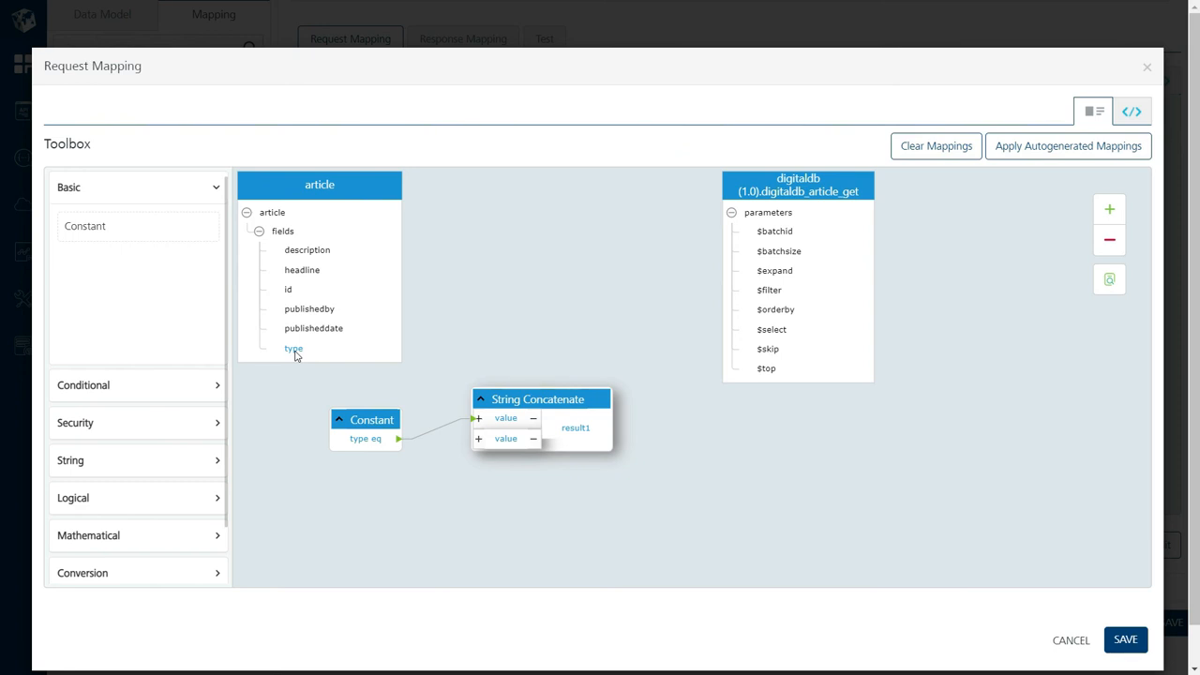
{"action": "left_click_drag", "start_coordinate": [295, 355], "coordinate": [468, 450]}
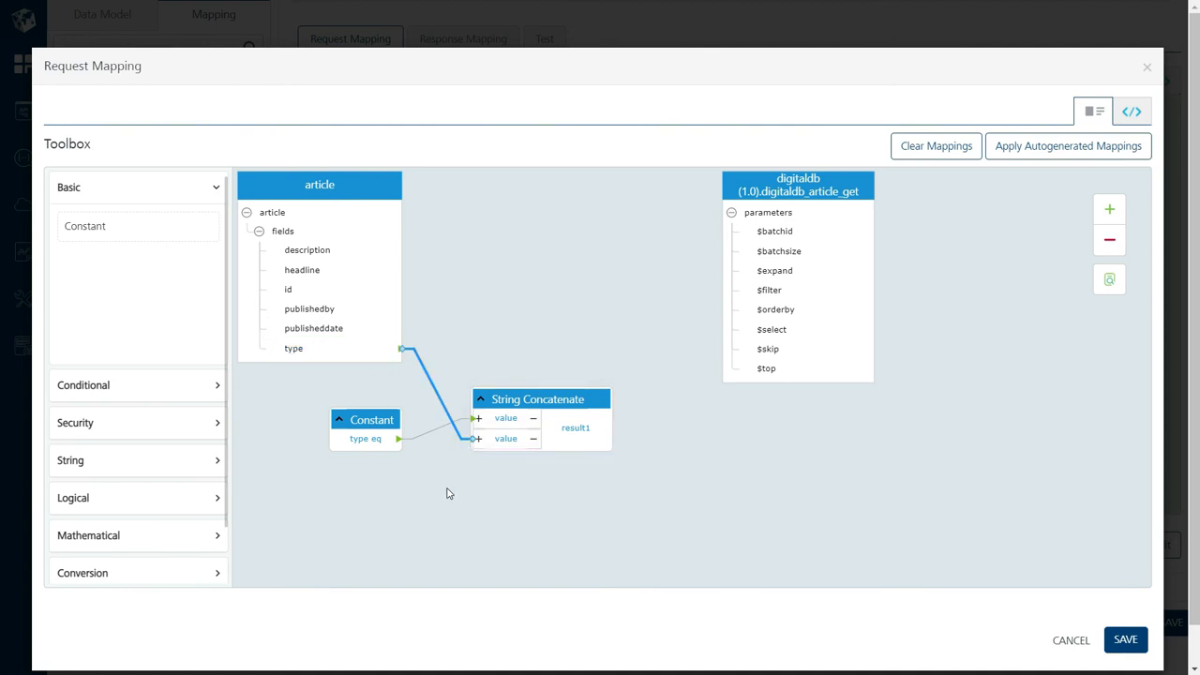
Open the Constant's text and check for a trailing space after "type eq"
{"action": "left_click", "coordinate": [377, 443]}
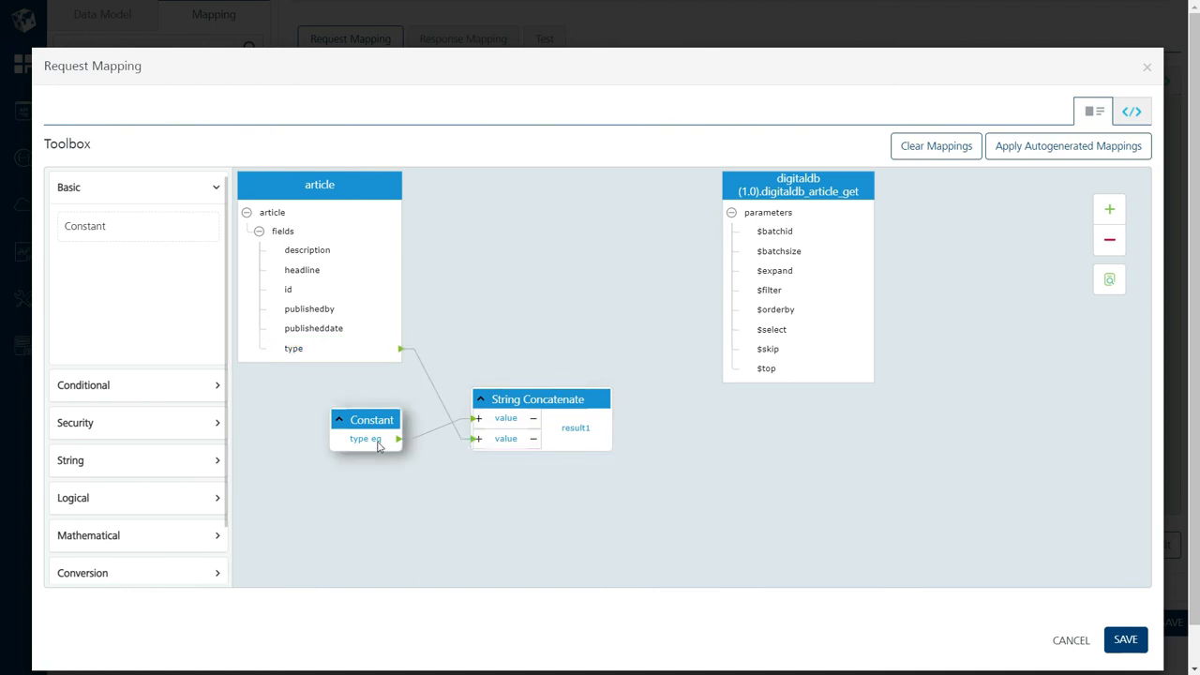
{"action": "left_click", "coordinate": [376, 444]}
{"action": "key", "text": "Right"}
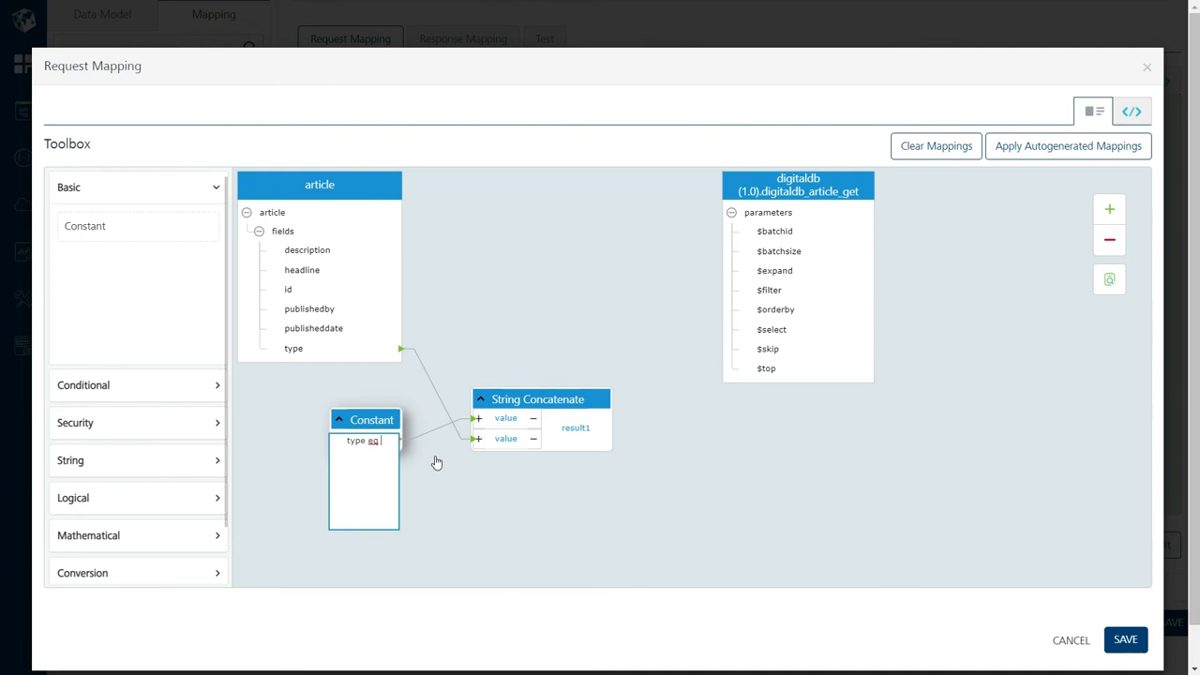
{"action": "left_click", "coordinate": [436, 463]}
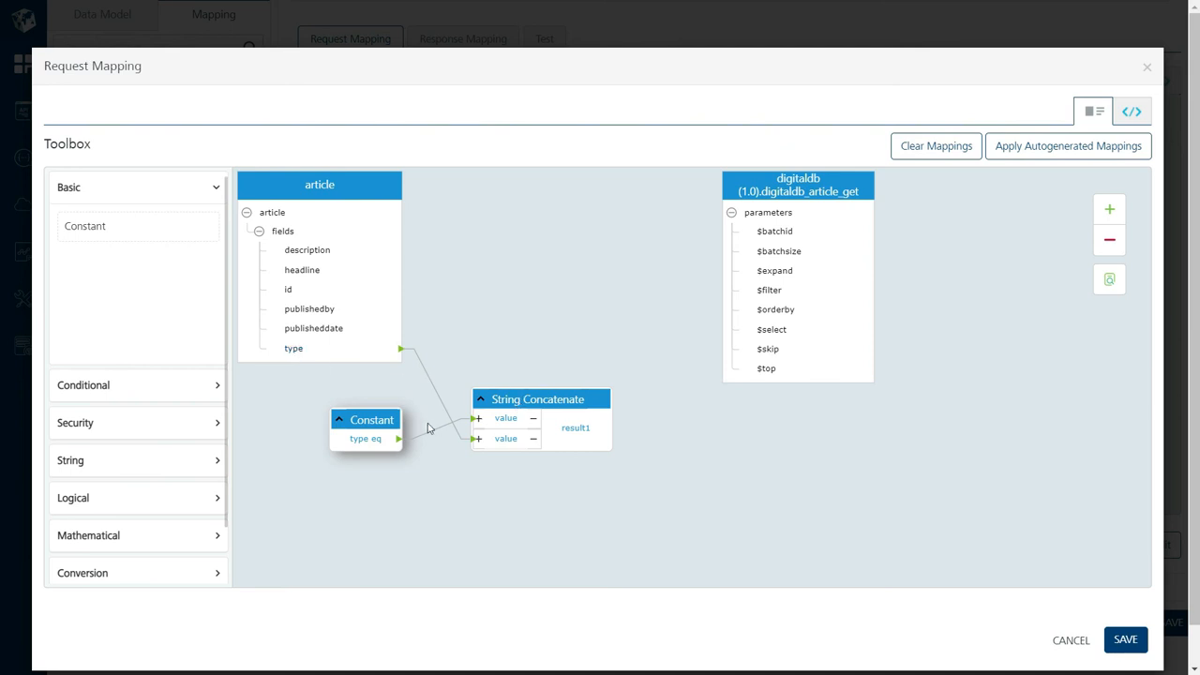
Reposition the Constant and String Concatenate blocks in the space between the article and digitaldb_article_get blocks
{"action": "left_click_drag", "start_coordinate": [389, 421], "coordinate": [487, 292]}
{"action": "left_click_drag", "start_coordinate": [527, 413], "coordinate": [606, 349]}
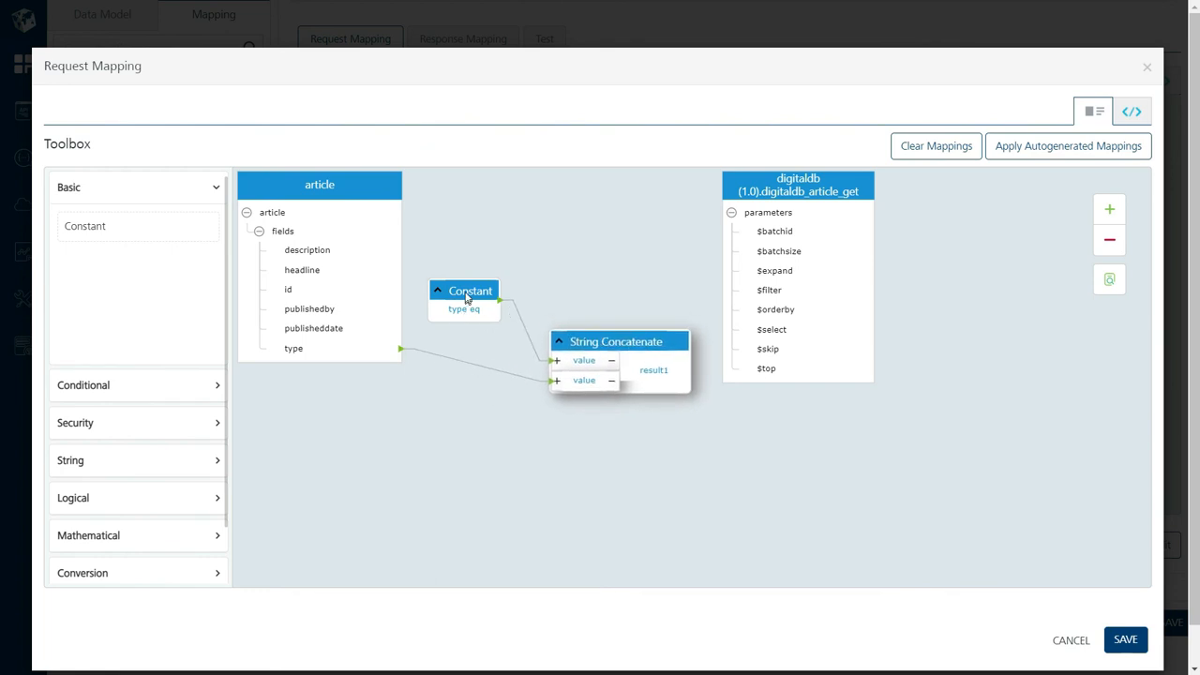
{"action": "left_click_drag", "start_coordinate": [468, 296], "coordinate": [456, 282]}
{"action": "left_click_drag", "start_coordinate": [616, 362], "coordinate": [581, 344]}
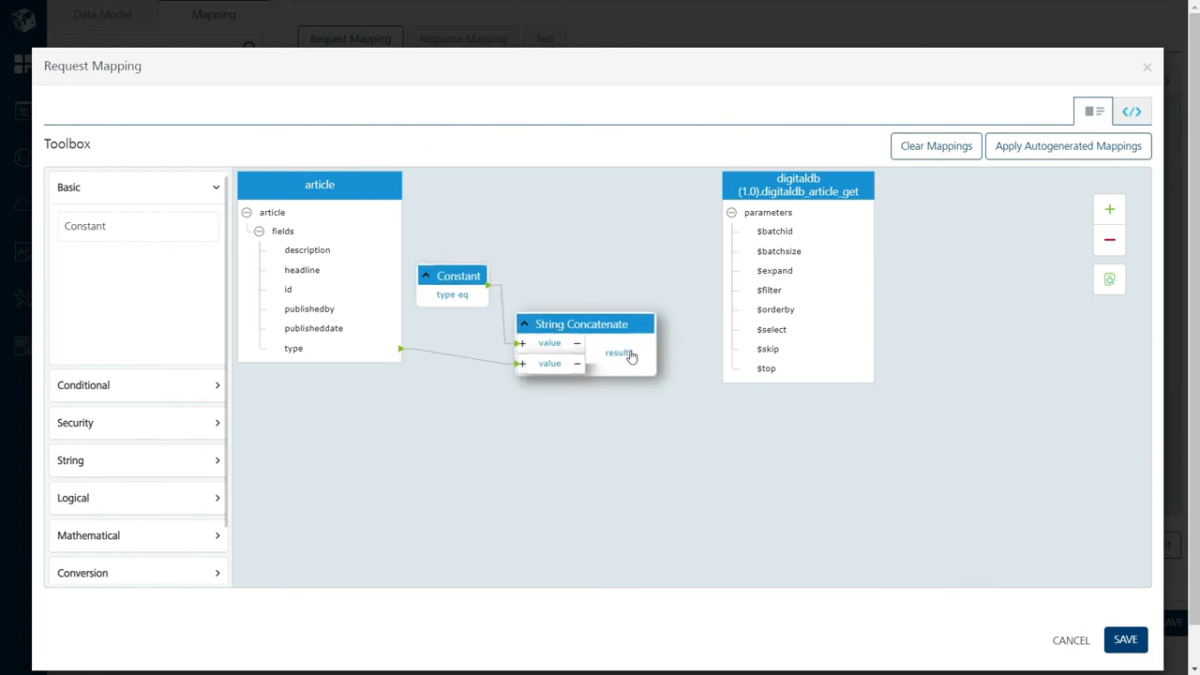
Connect String Concatenate's result1 to the $filter parameter of digitaldb_article_get, tidy the layout, and save the request mapping
{"action": "left_click_drag", "start_coordinate": [630, 357], "coordinate": [739, 291]}
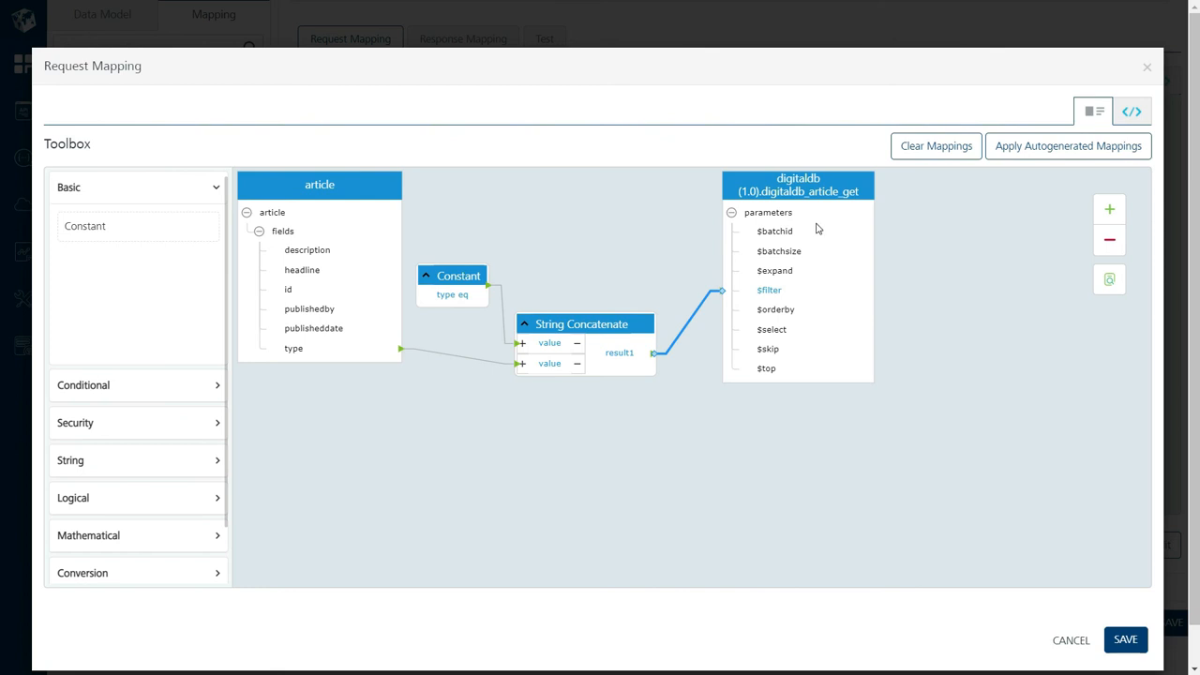
{"action": "left_click_drag", "start_coordinate": [578, 223], "coordinate": [714, 323]}
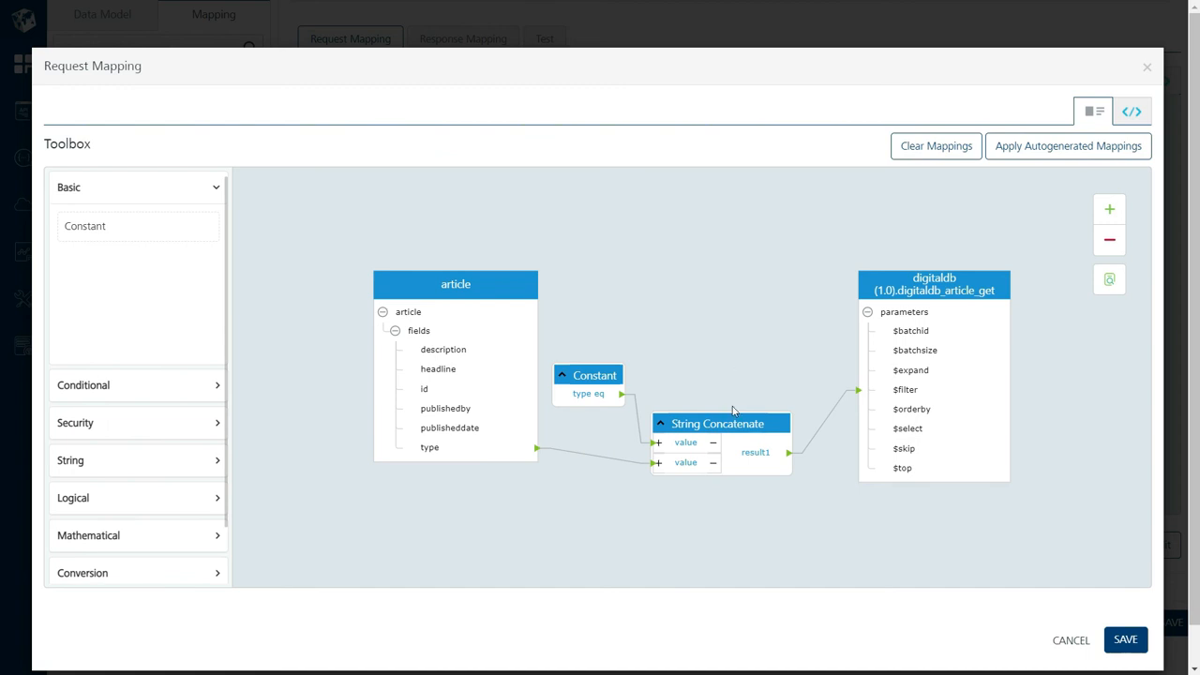
{"action": "left_click_drag", "start_coordinate": [732, 432], "coordinate": [742, 403]}
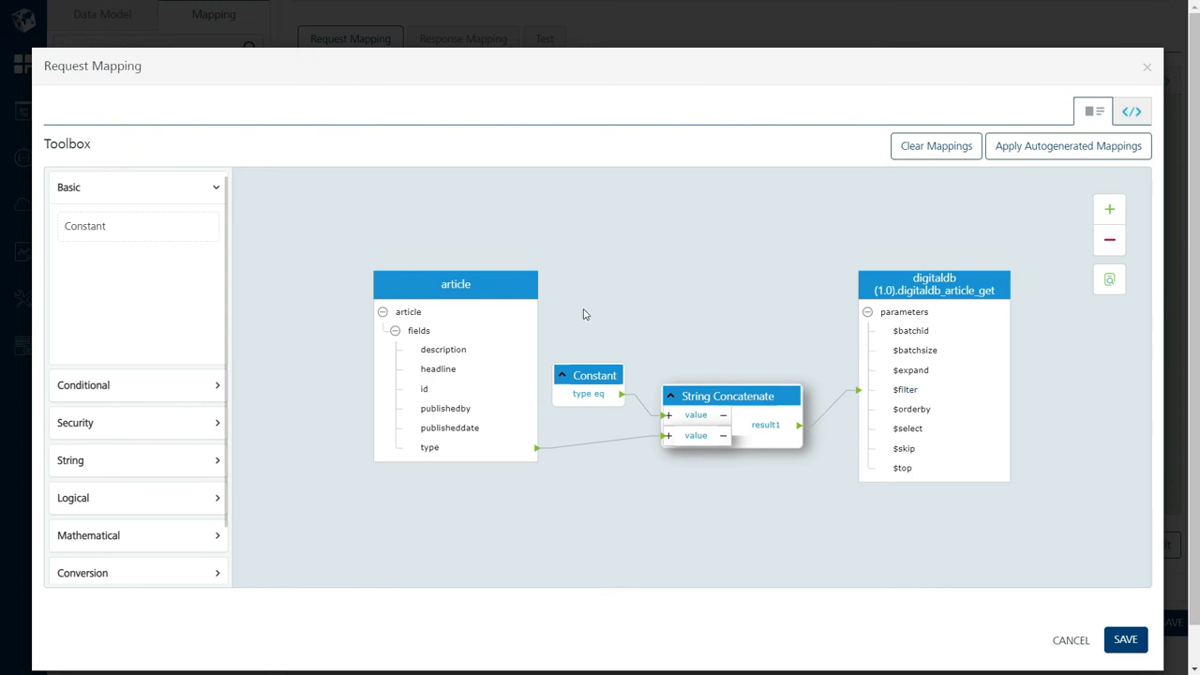
{"action": "left_click", "coordinate": [1126, 640]}
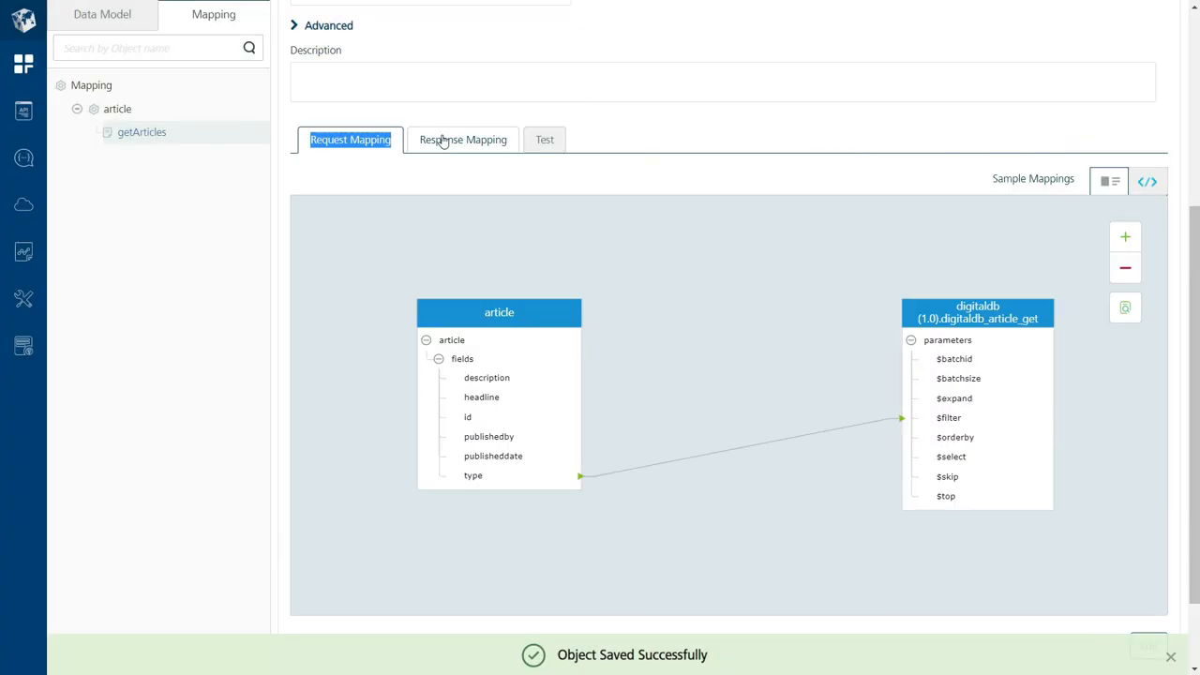
Examine how the response mapping links the digitaldb_article_get parameters to the article fields
{"action": "left_click", "coordinate": [444, 140]}
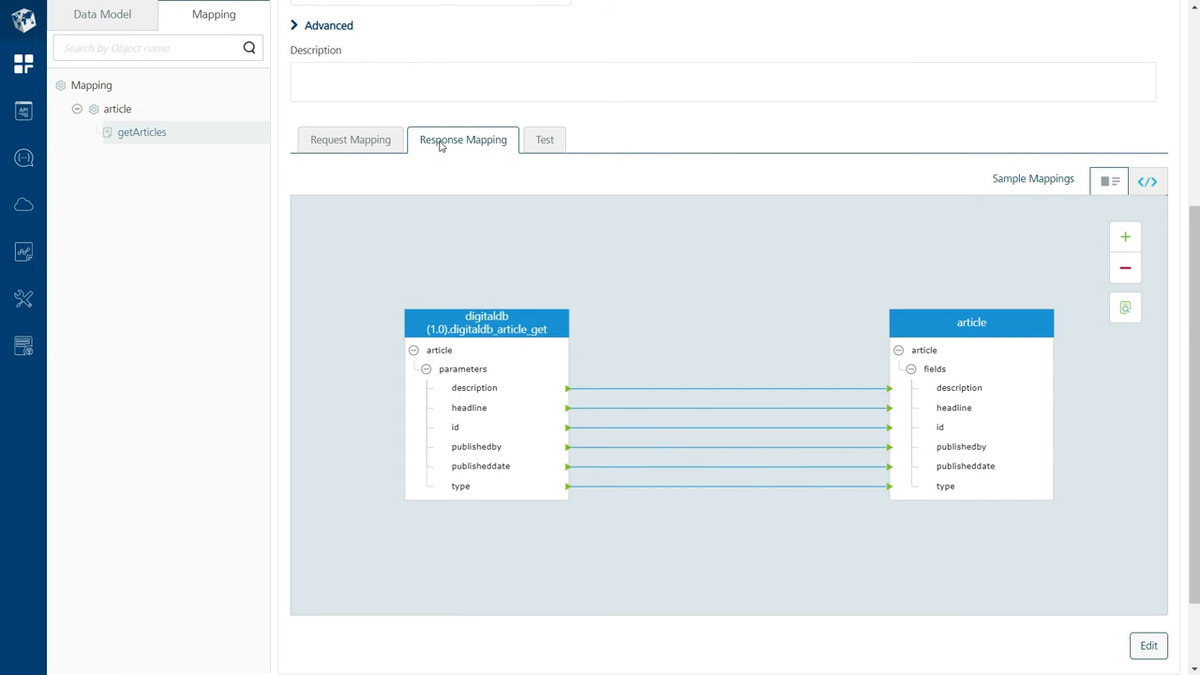
{"action": "left_click_drag", "start_coordinate": [696, 322], "coordinate": [613, 241]}
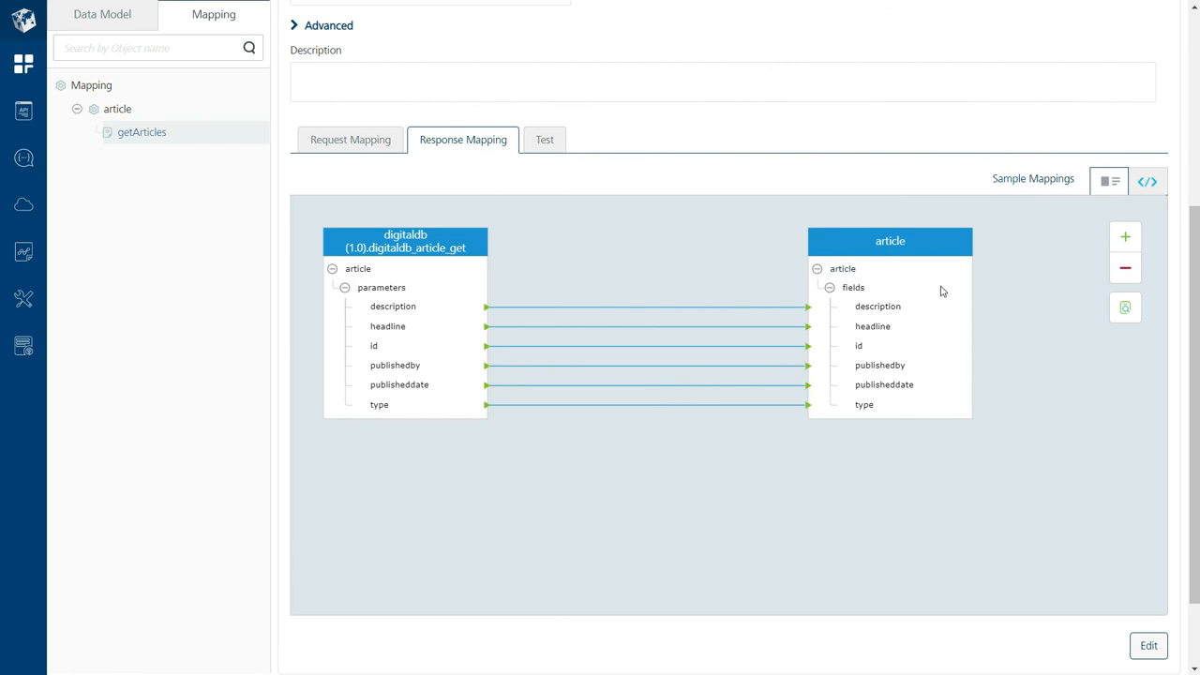
Send a test request for getArticles in LocalDev without query parameters and read through the response
{"action": "scroll", "coordinate": [1181, 294], "scroll_direction": "up", "scroll_amount": 2}
{"action": "left_click", "coordinate": [544, 287]}
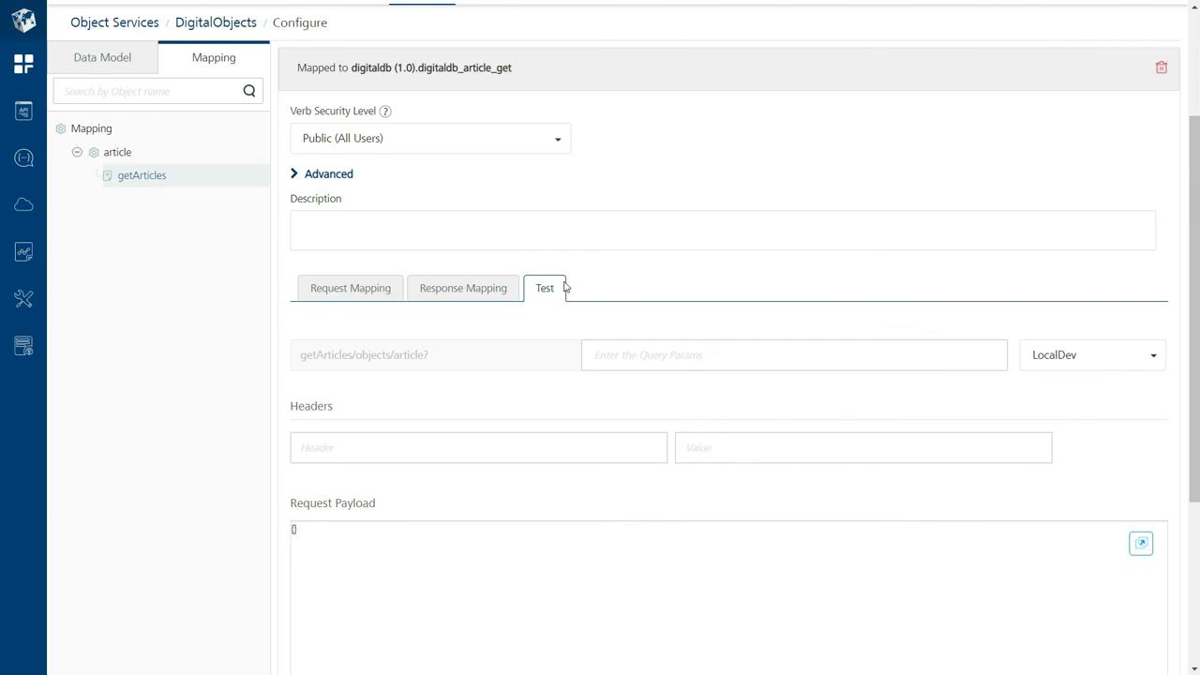
{"action": "scroll", "coordinate": [706, 288], "scroll_direction": "down", "scroll_amount": 2}
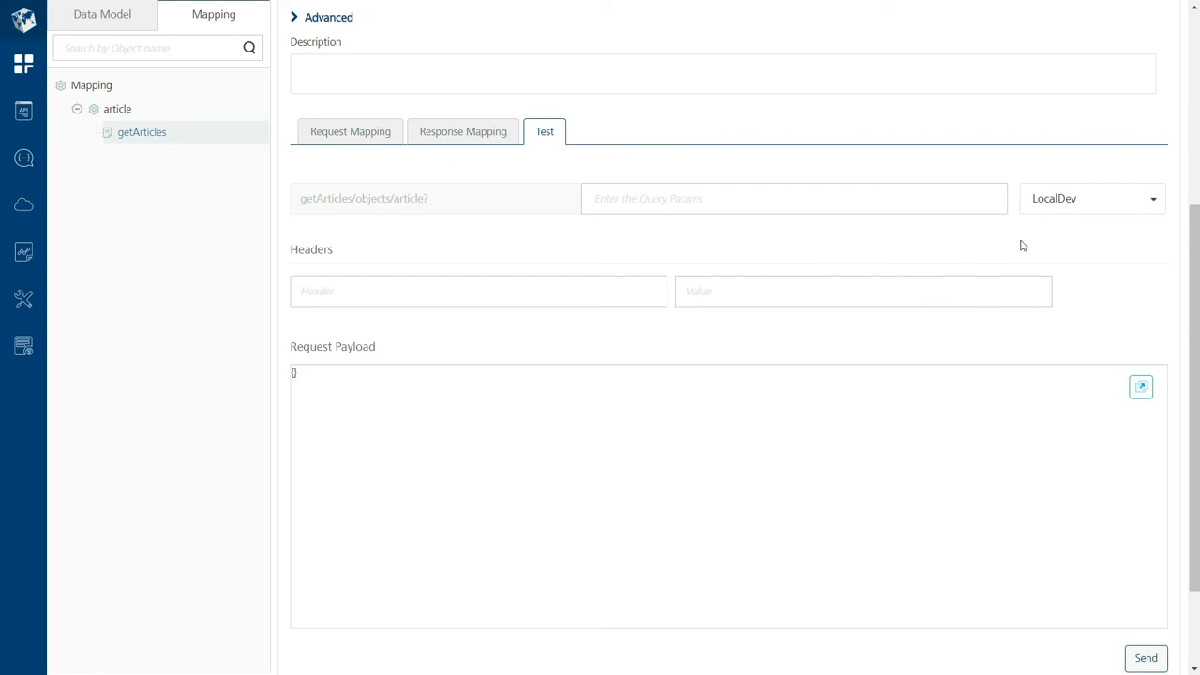
{"action": "scroll", "coordinate": [1029, 249], "scroll_direction": "down", "scroll_amount": 2}
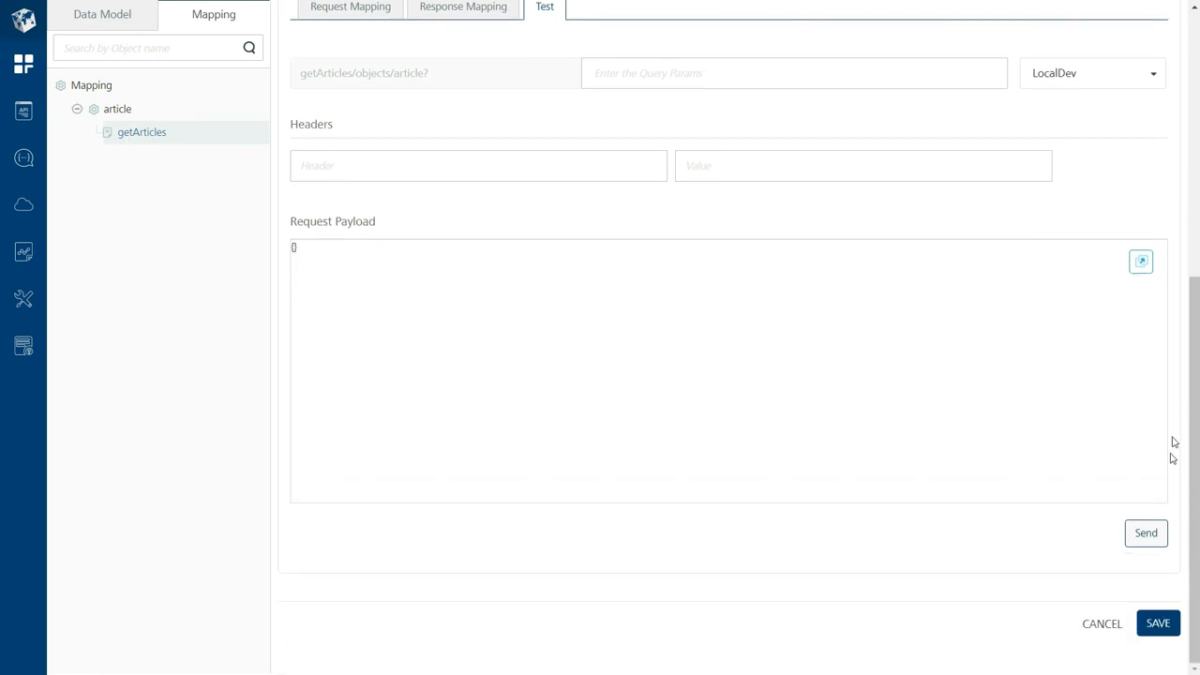
{"action": "left_click", "coordinate": [1145, 540]}
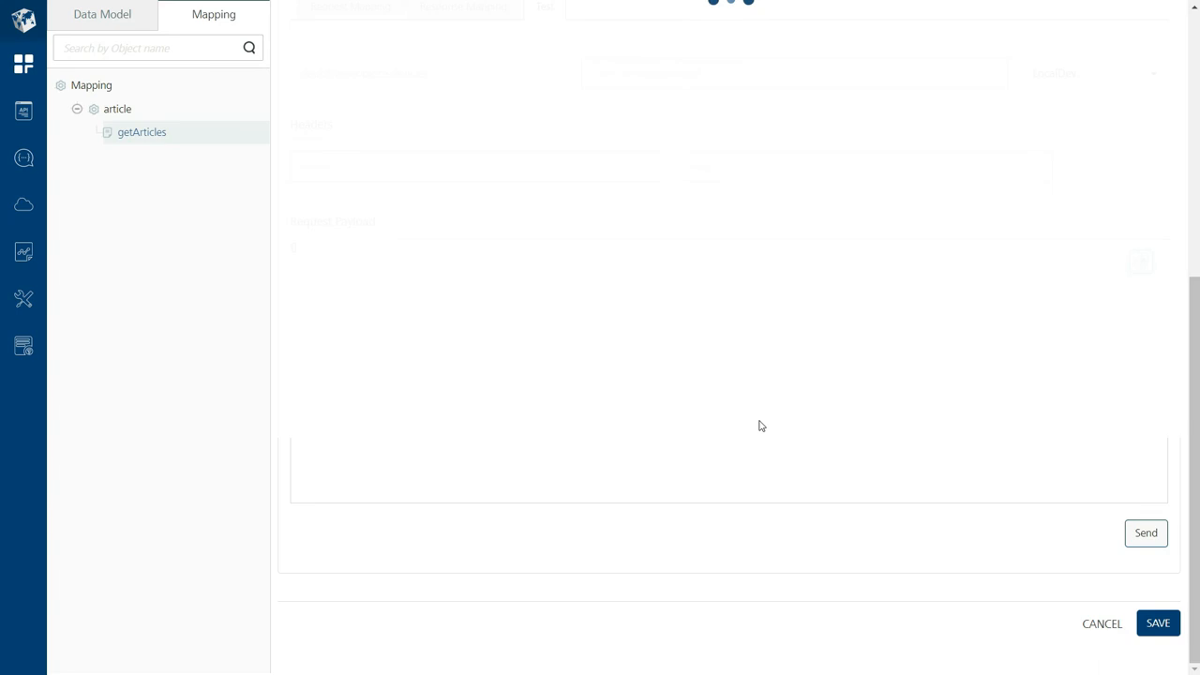
{"action": "scroll", "coordinate": [777, 378], "scroll_direction": "down", "scroll_amount": 5}
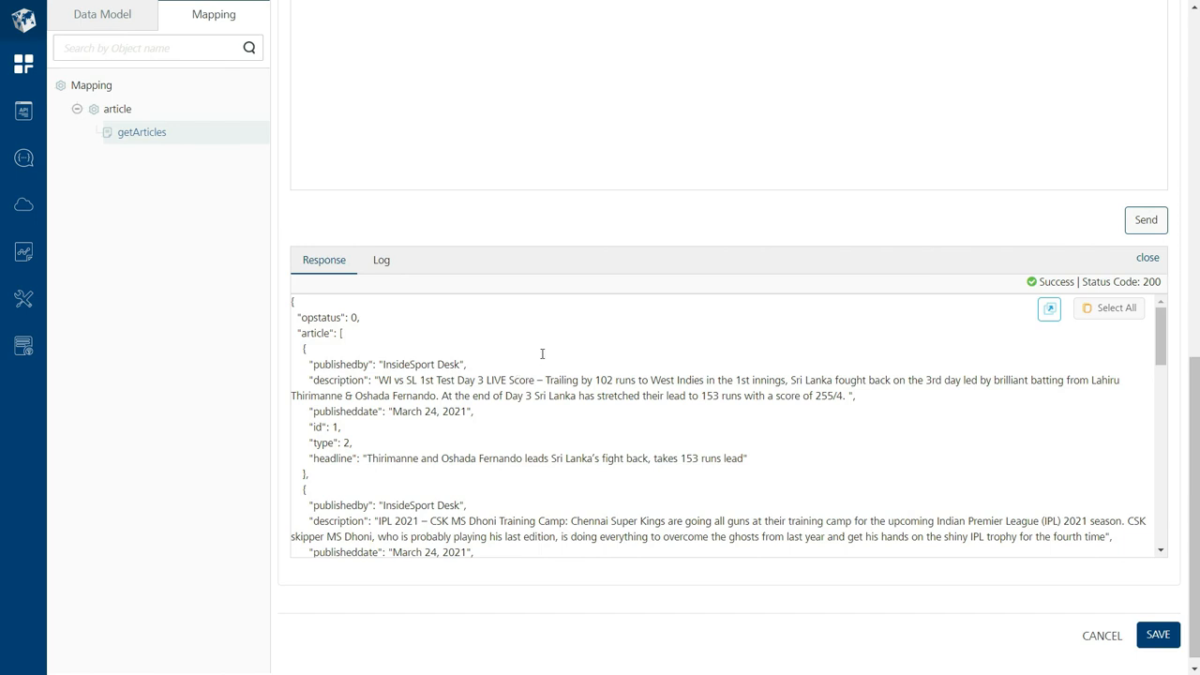
{"action": "scroll", "coordinate": [542, 354], "scroll_direction": "down", "scroll_amount": 10}
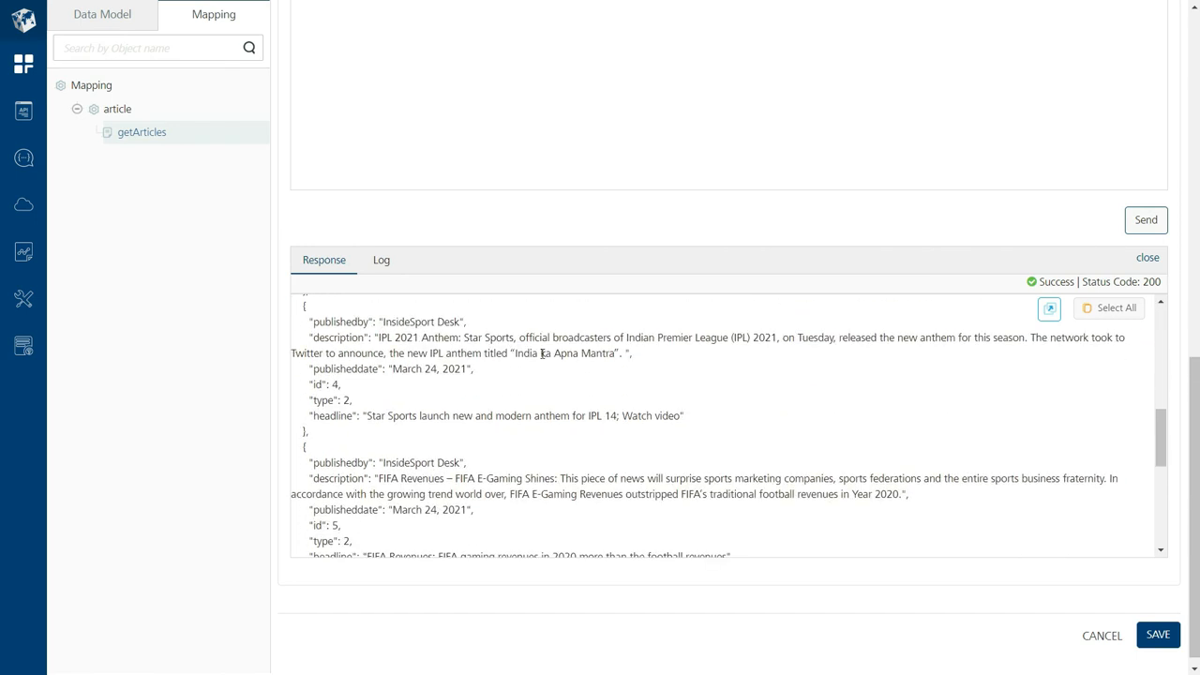
{"action": "scroll", "coordinate": [542, 354], "scroll_direction": "down", "scroll_amount": 3}
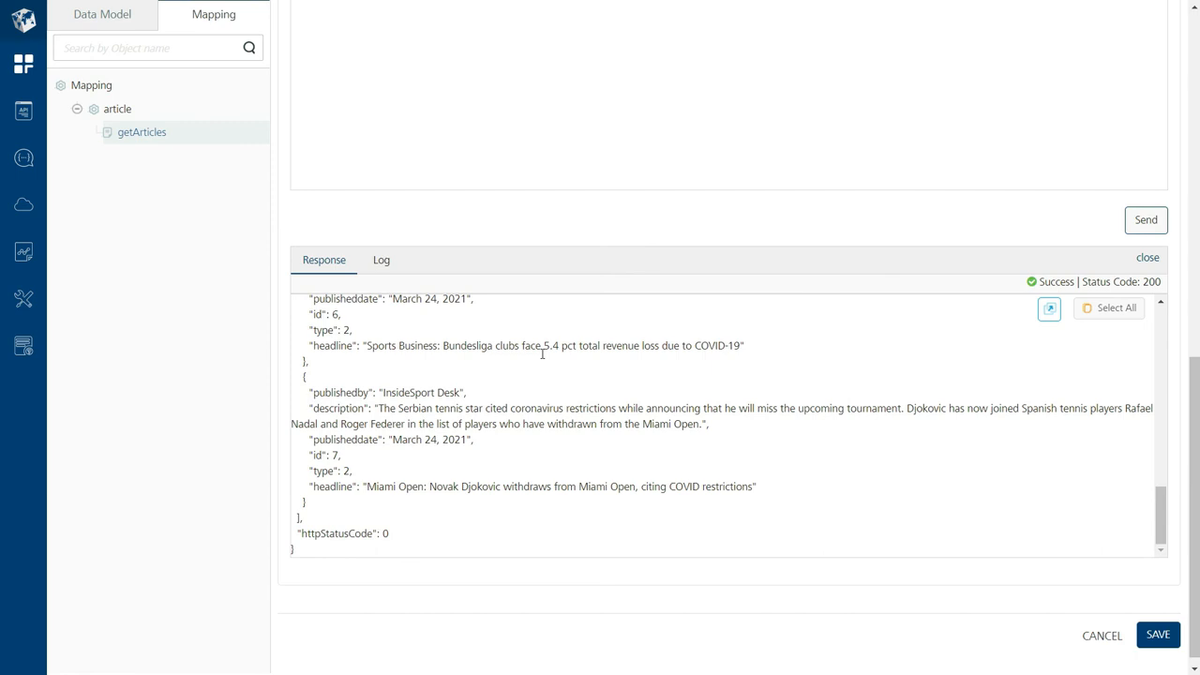
{"action": "scroll", "coordinate": [542, 354], "scroll_direction": "up", "scroll_amount": 13}
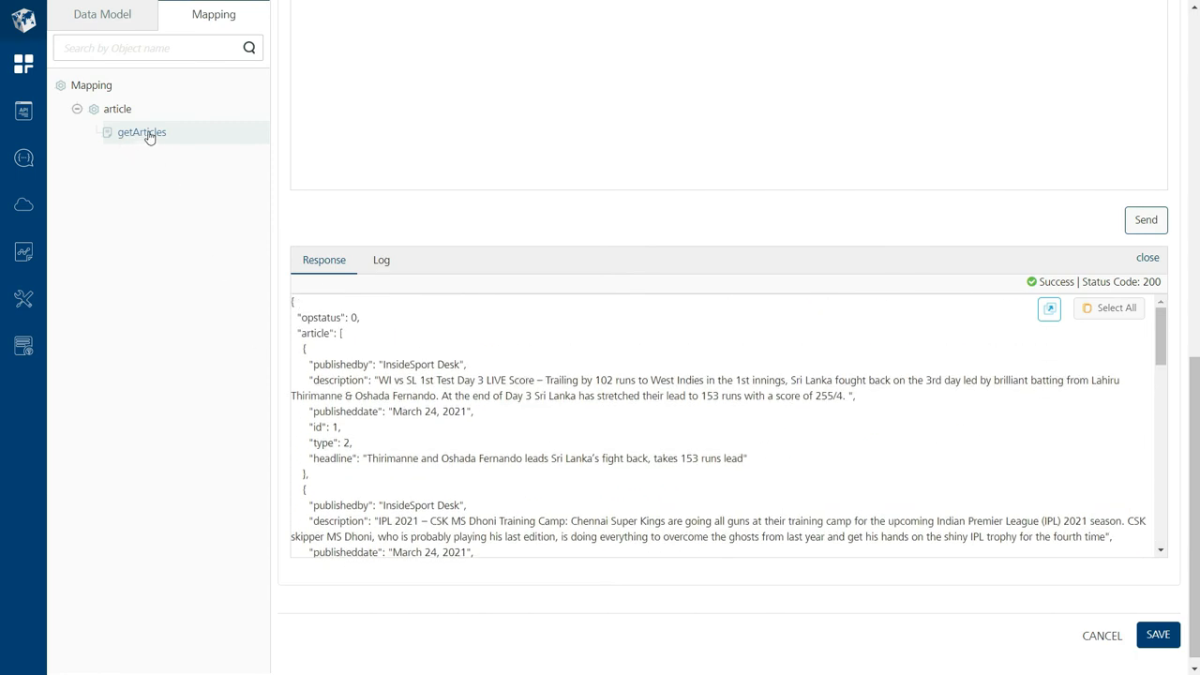
{"action": "scroll", "coordinate": [234, 283], "scroll_direction": "up", "scroll_amount": 3}
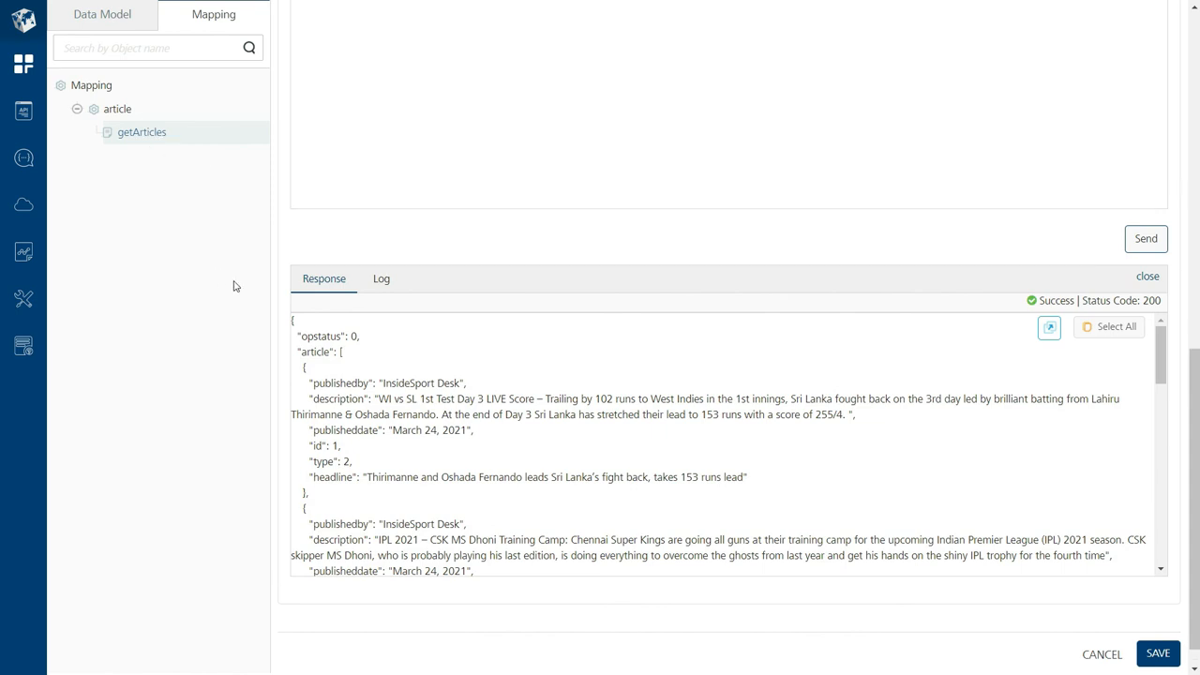
Test getArticles with the query parameter type=3 and inspect the article array in the response
{"action": "scroll", "coordinate": [282, 282], "scroll_direction": "up", "scroll_amount": 4}
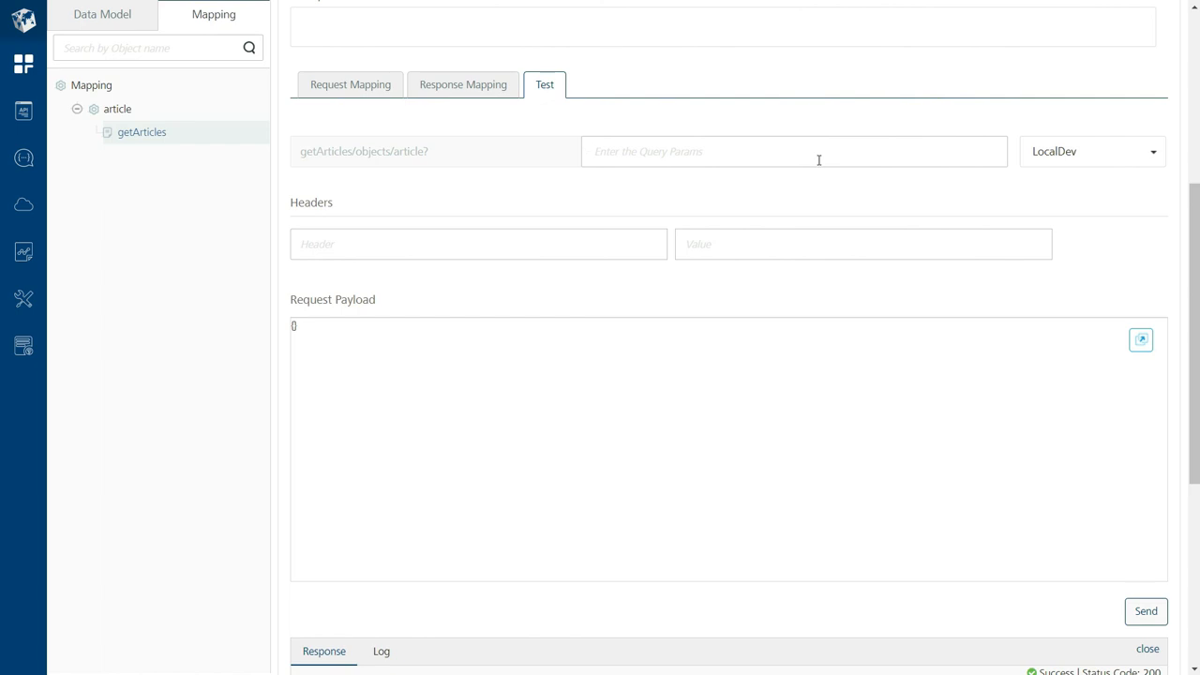
{"action": "type", "text": "typ"}
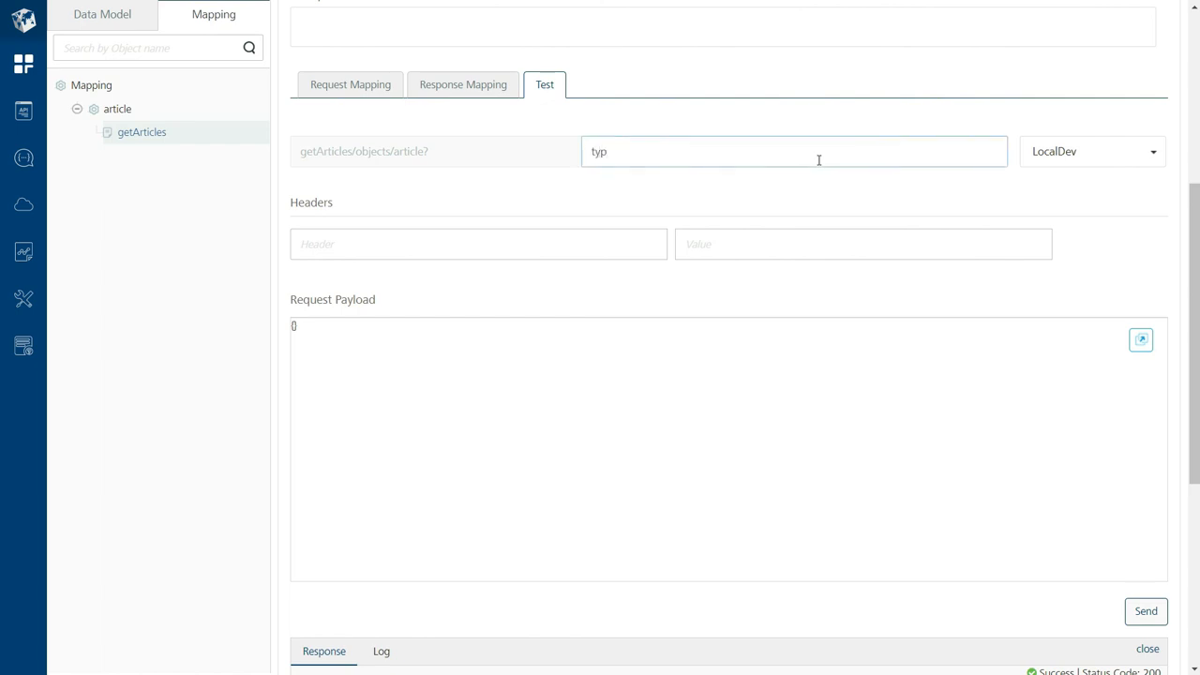
{"action": "type", "text": "e=3"}
{"action": "left_click_drag", "start_coordinate": [626, 151], "coordinate": [568, 153]}
{"action": "left_click", "coordinate": [1146, 612]}
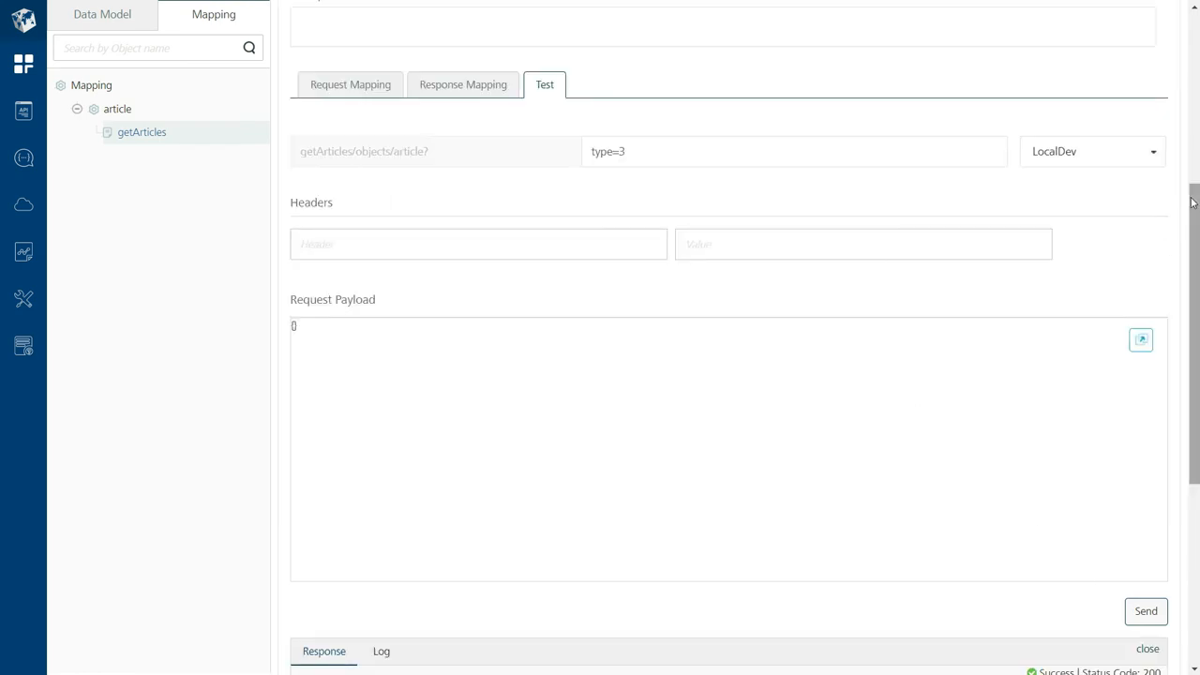
{"action": "scroll", "coordinate": [1194, 207], "scroll_direction": "down", "scroll_amount": 3}
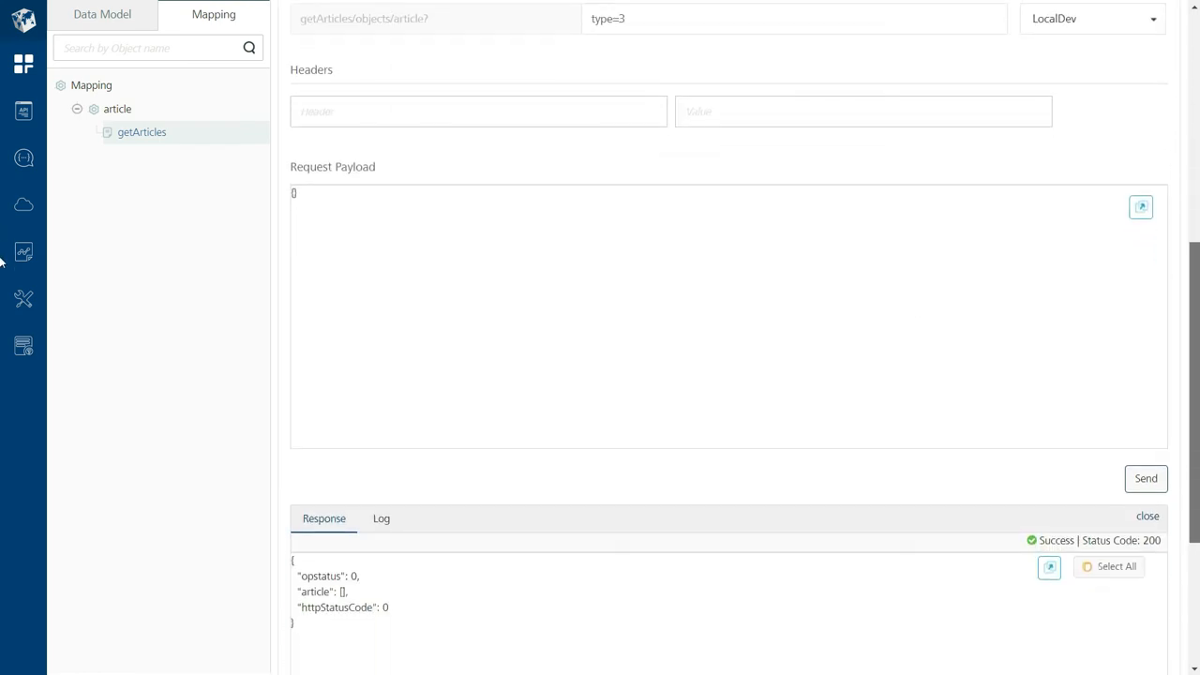
{"action": "triple_click", "coordinate": [353, 591]}
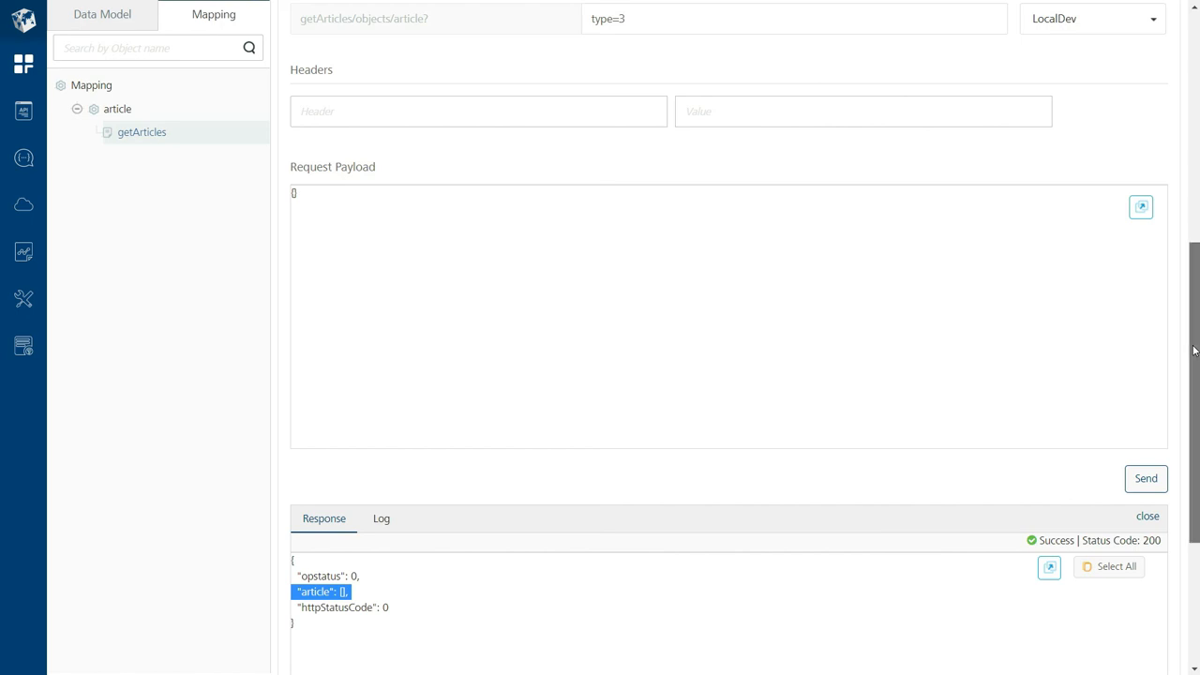
{"action": "scroll", "coordinate": [1194, 351], "scroll_direction": "down", "scroll_amount": 1}
{"action": "scroll", "coordinate": [1194, 351], "scroll_direction": "up", "scroll_amount": 1}
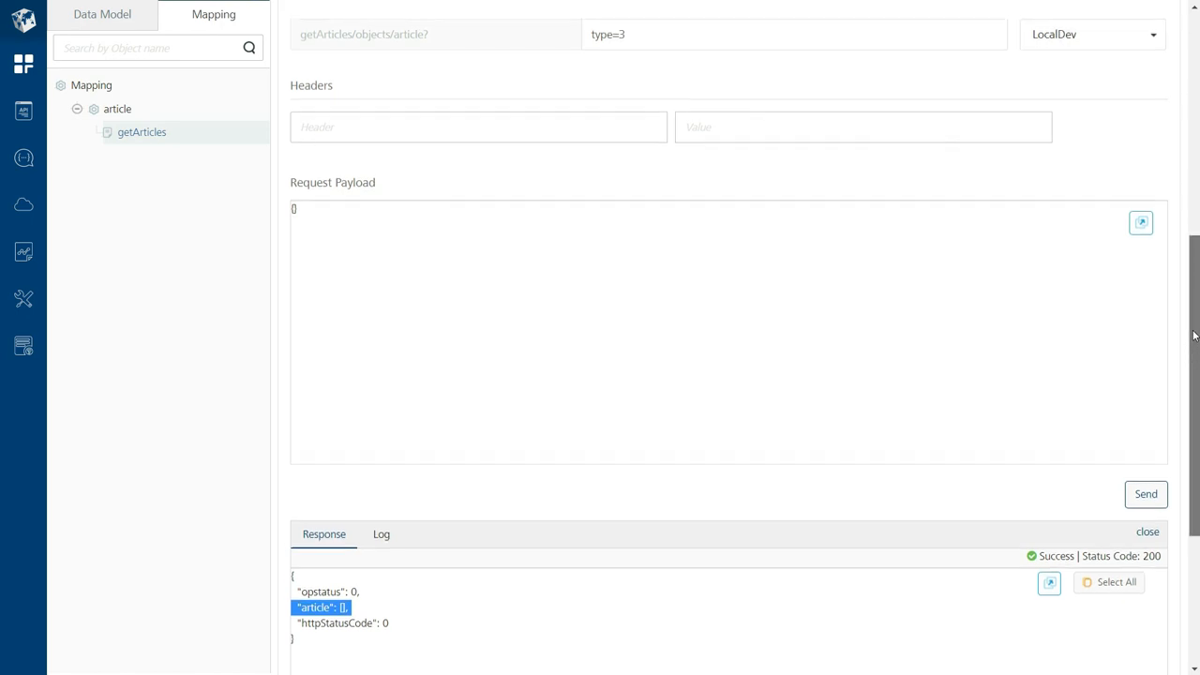
Set the query parameter to type=2 and send the getArticles test request again
{"action": "left_click", "coordinate": [655, 67]}
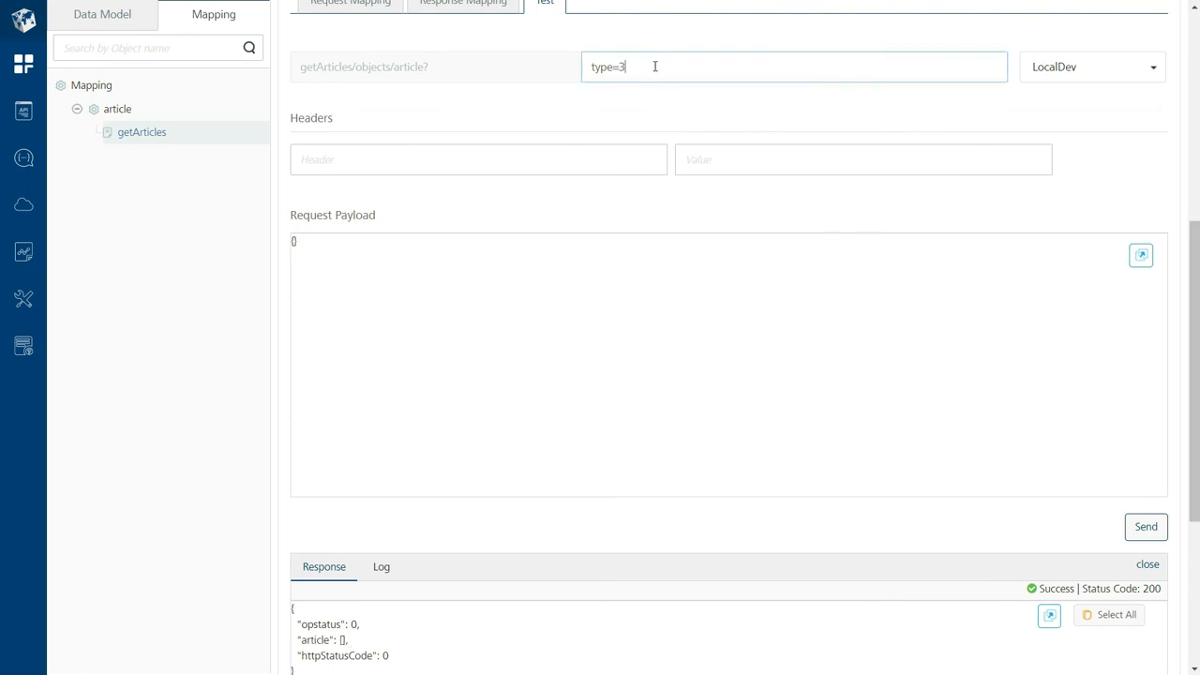
{"action": "key", "text": "BackSpace"}
{"action": "type", "text": "2"}
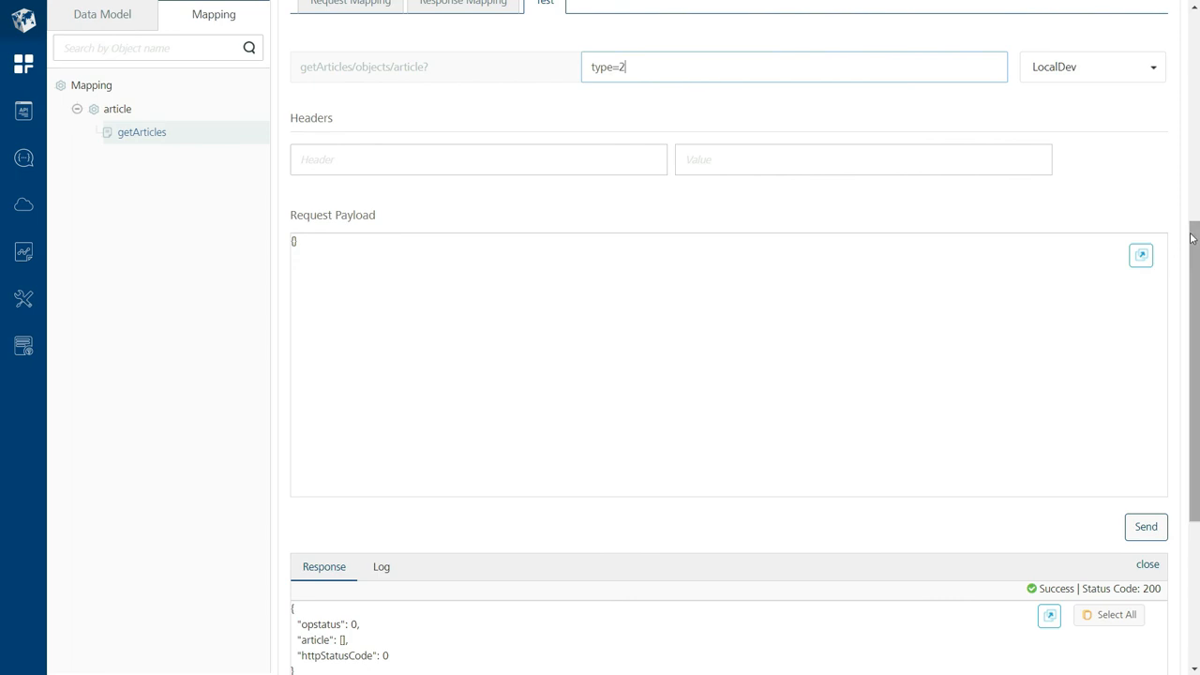
{"action": "scroll", "coordinate": [1192, 238], "scroll_direction": "down", "scroll_amount": 1}
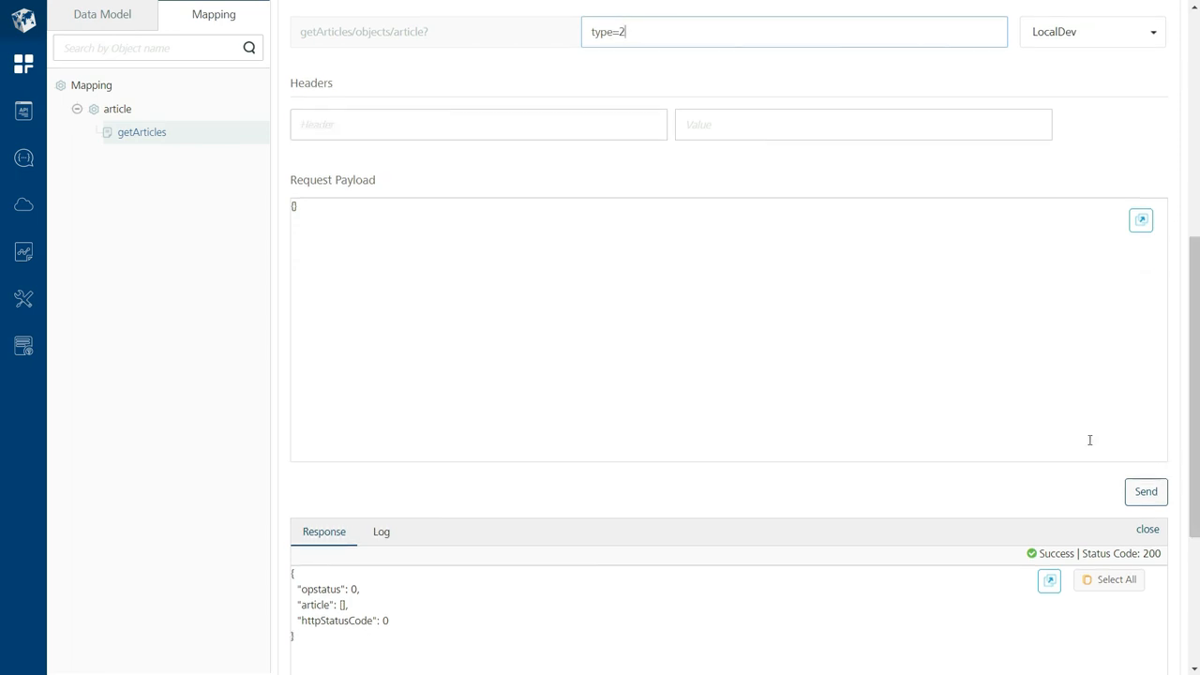
{"action": "left_click", "coordinate": [1144, 491]}
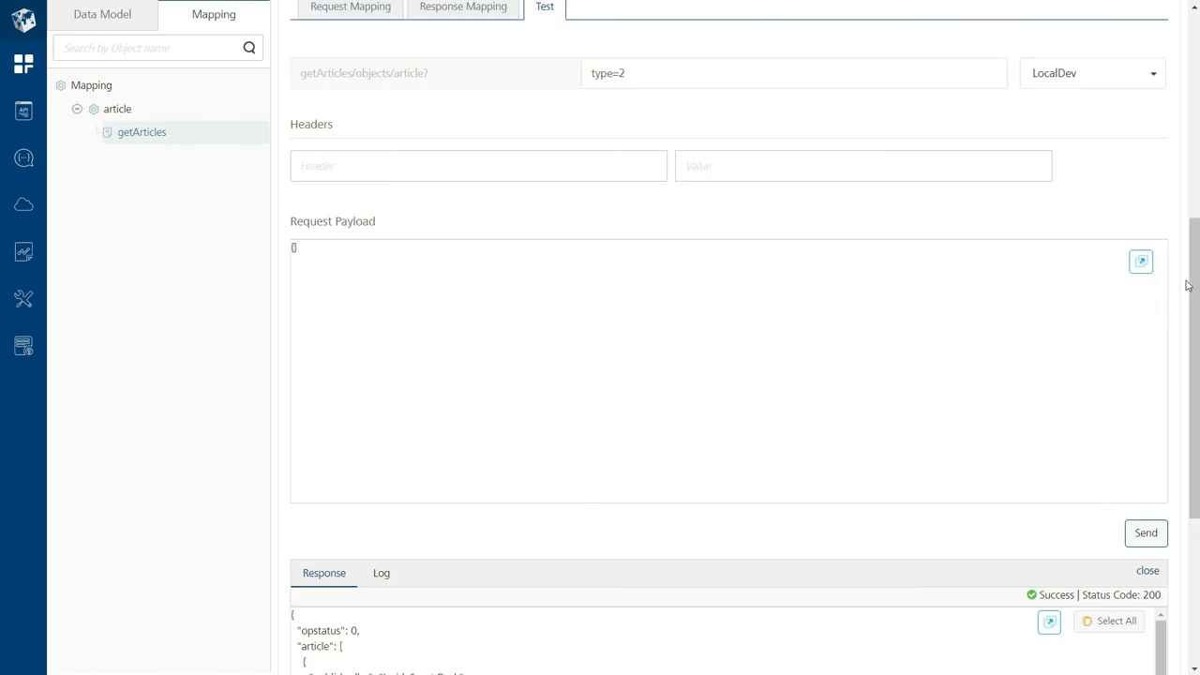
Check the type value of each returned article through to the end of the response
{"action": "scroll", "coordinate": [721, 434], "scroll_direction": "down", "scroll_amount": 6}
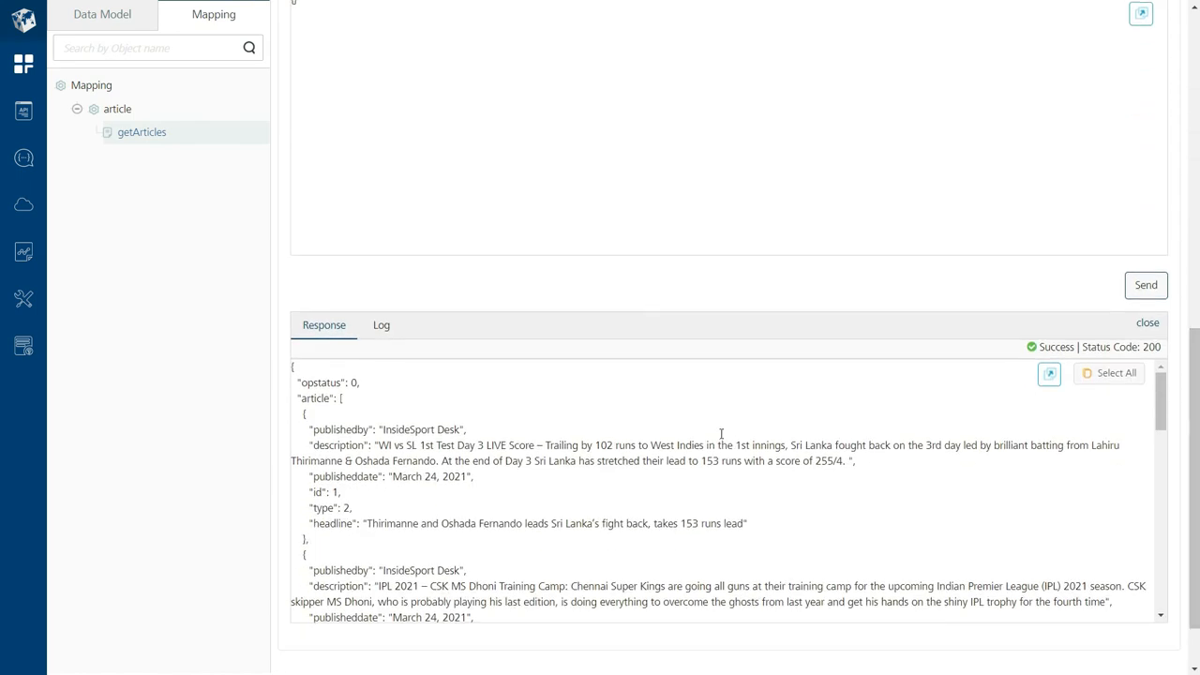
{"action": "left_click_drag", "start_coordinate": [309, 507], "coordinate": [394, 507]}
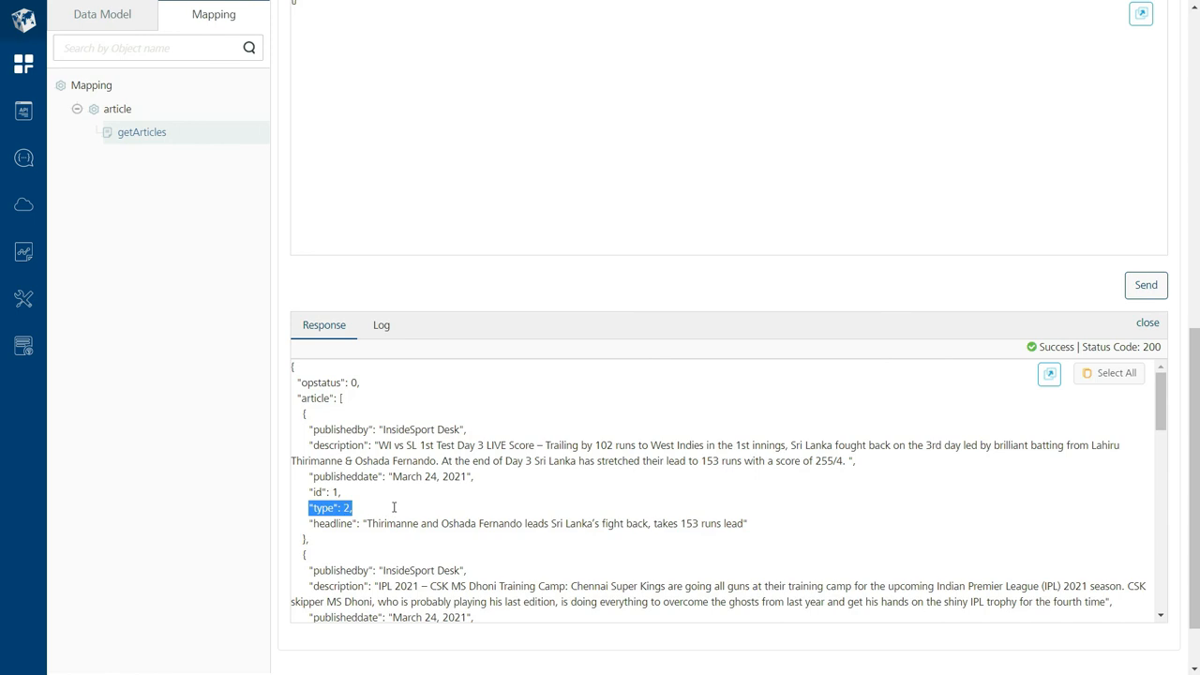
{"action": "scroll", "coordinate": [394, 508], "scroll_direction": "down", "scroll_amount": 3}
{"action": "left_click_drag", "start_coordinate": [309, 413], "coordinate": [373, 418]}
{"action": "left_click_drag", "start_coordinate": [306, 555], "coordinate": [364, 553]}
{"action": "scroll", "coordinate": [363, 553], "scroll_direction": "down", "scroll_amount": 3}
{"action": "triple_click", "coordinate": [373, 460]}
{"action": "scroll", "coordinate": [377, 462], "scroll_direction": "down", "scroll_amount": 3}
{"action": "triple_click", "coordinate": [366, 508]}
{"action": "scroll", "coordinate": [366, 509], "scroll_direction": "down", "scroll_amount": 3}
{"action": "left_click", "coordinate": [364, 535]}
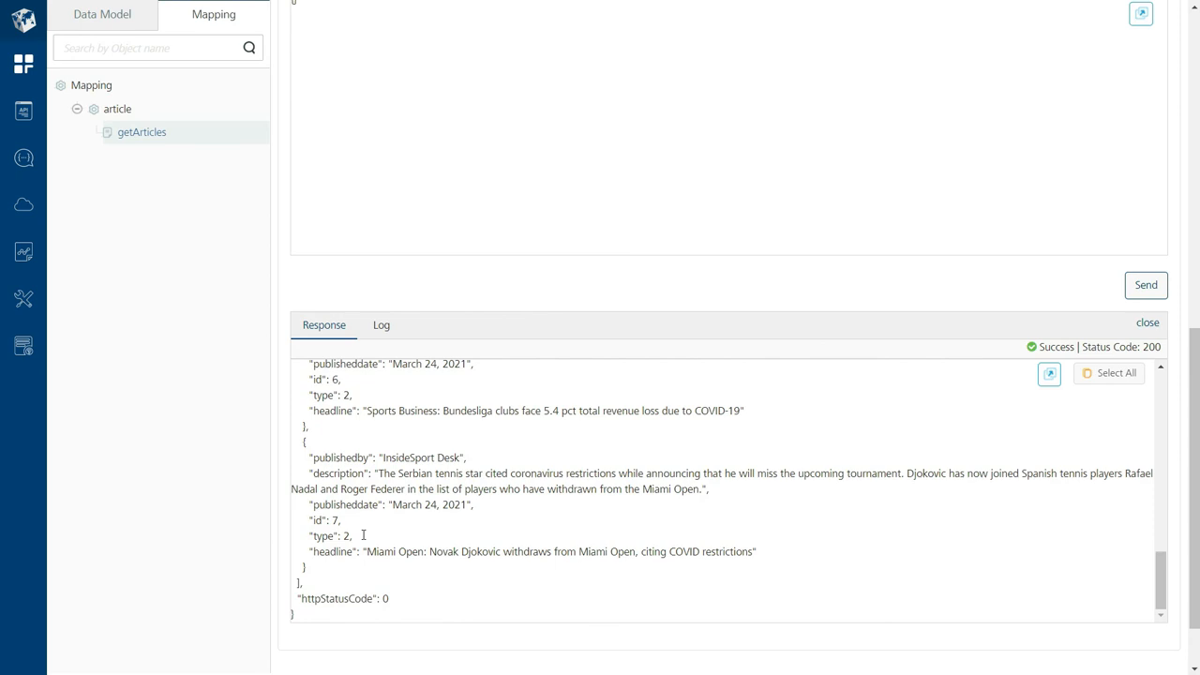
{"action": "triple_click", "coordinate": [364, 536]}
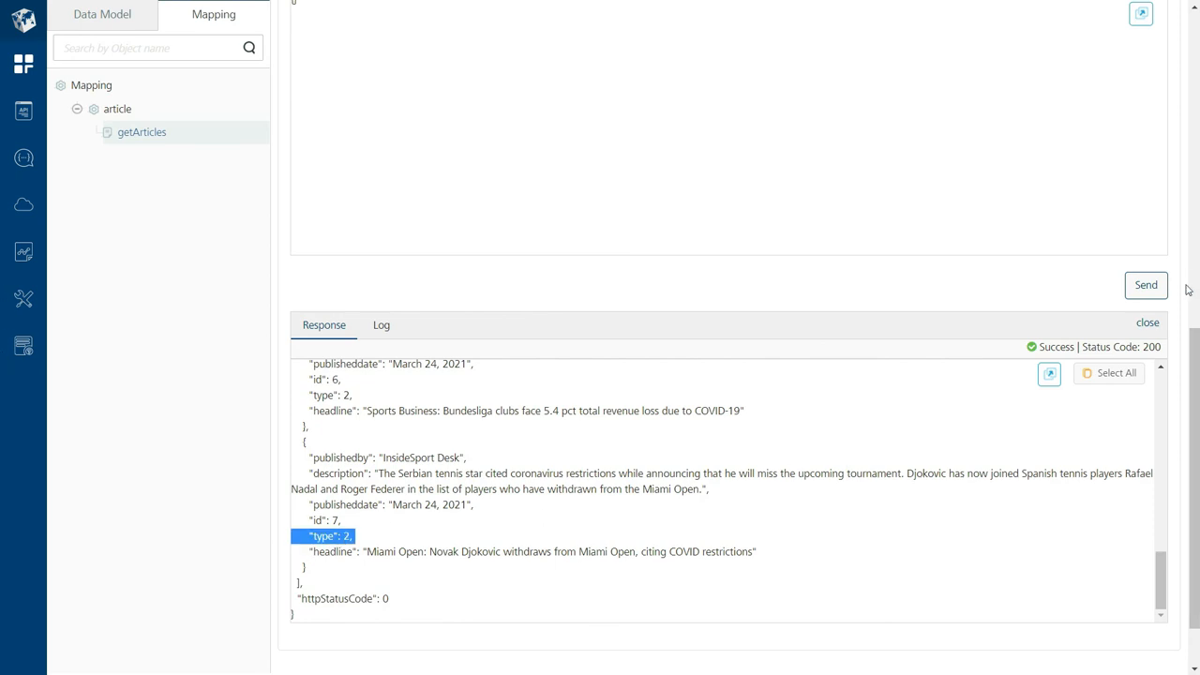
{"action": "left_click_drag", "start_coordinate": [1195, 339], "coordinate": [1176, 221]}
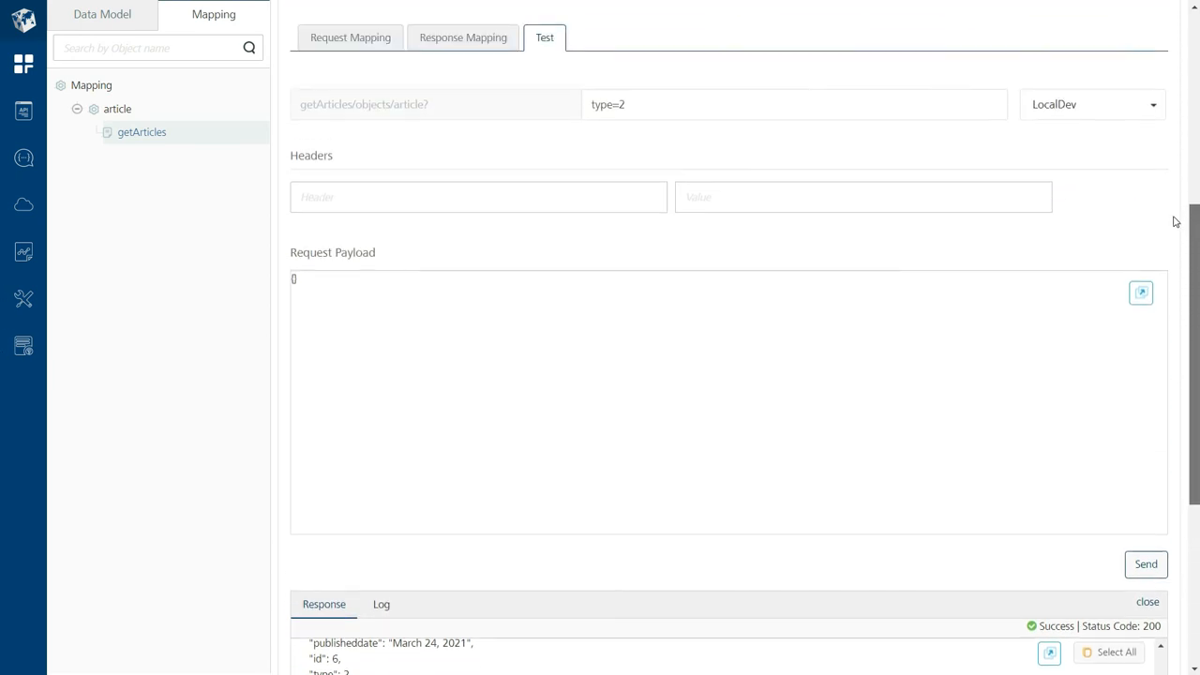